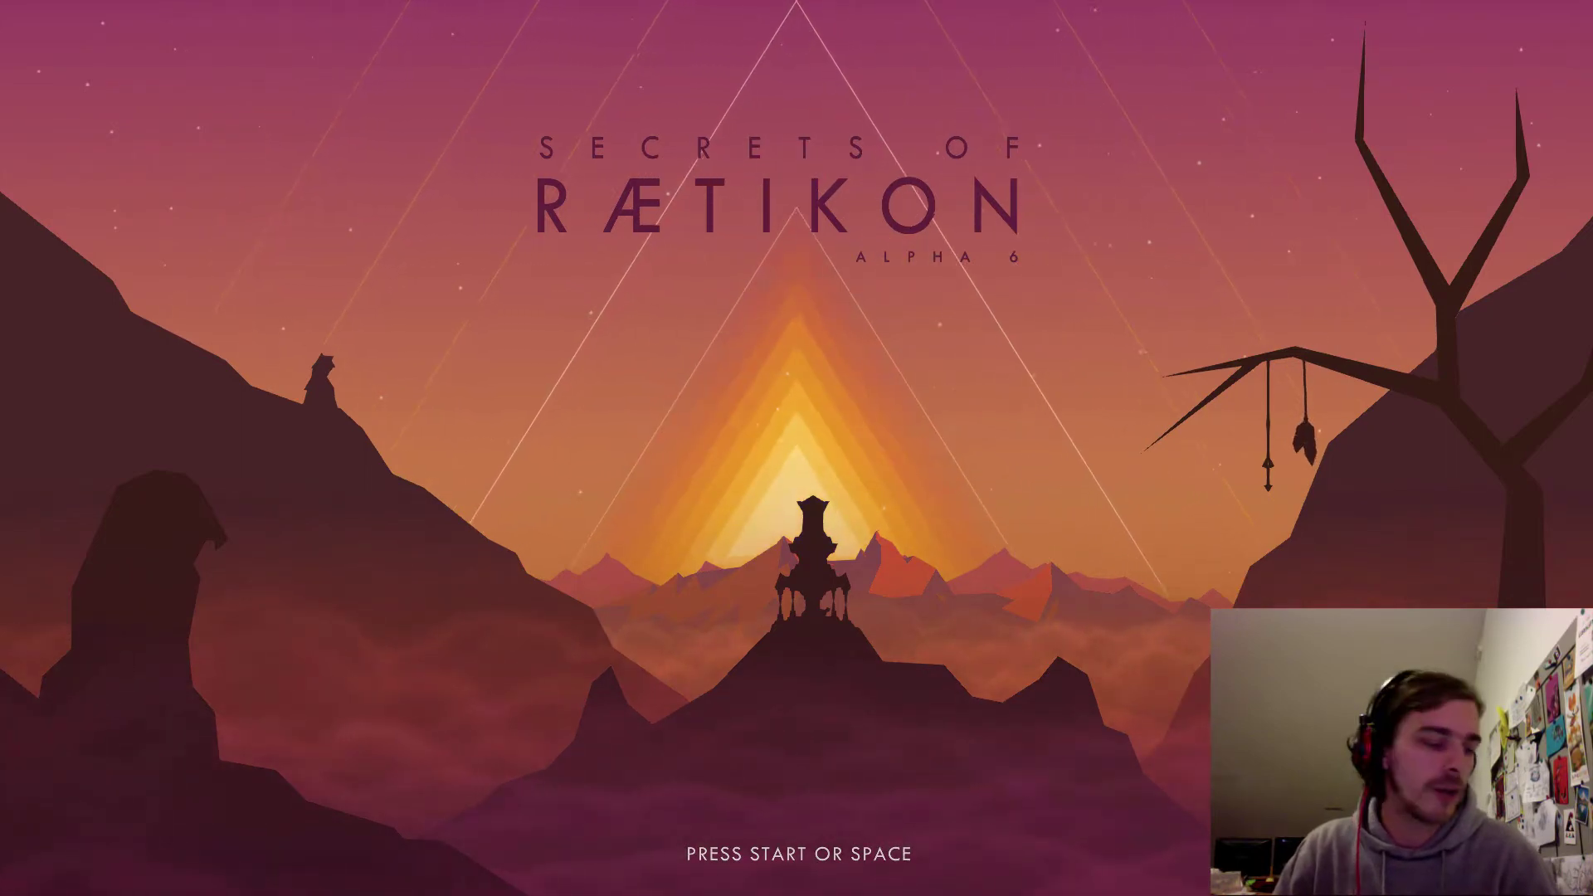
Start the game, pause play and enter the level editor.
key(space)
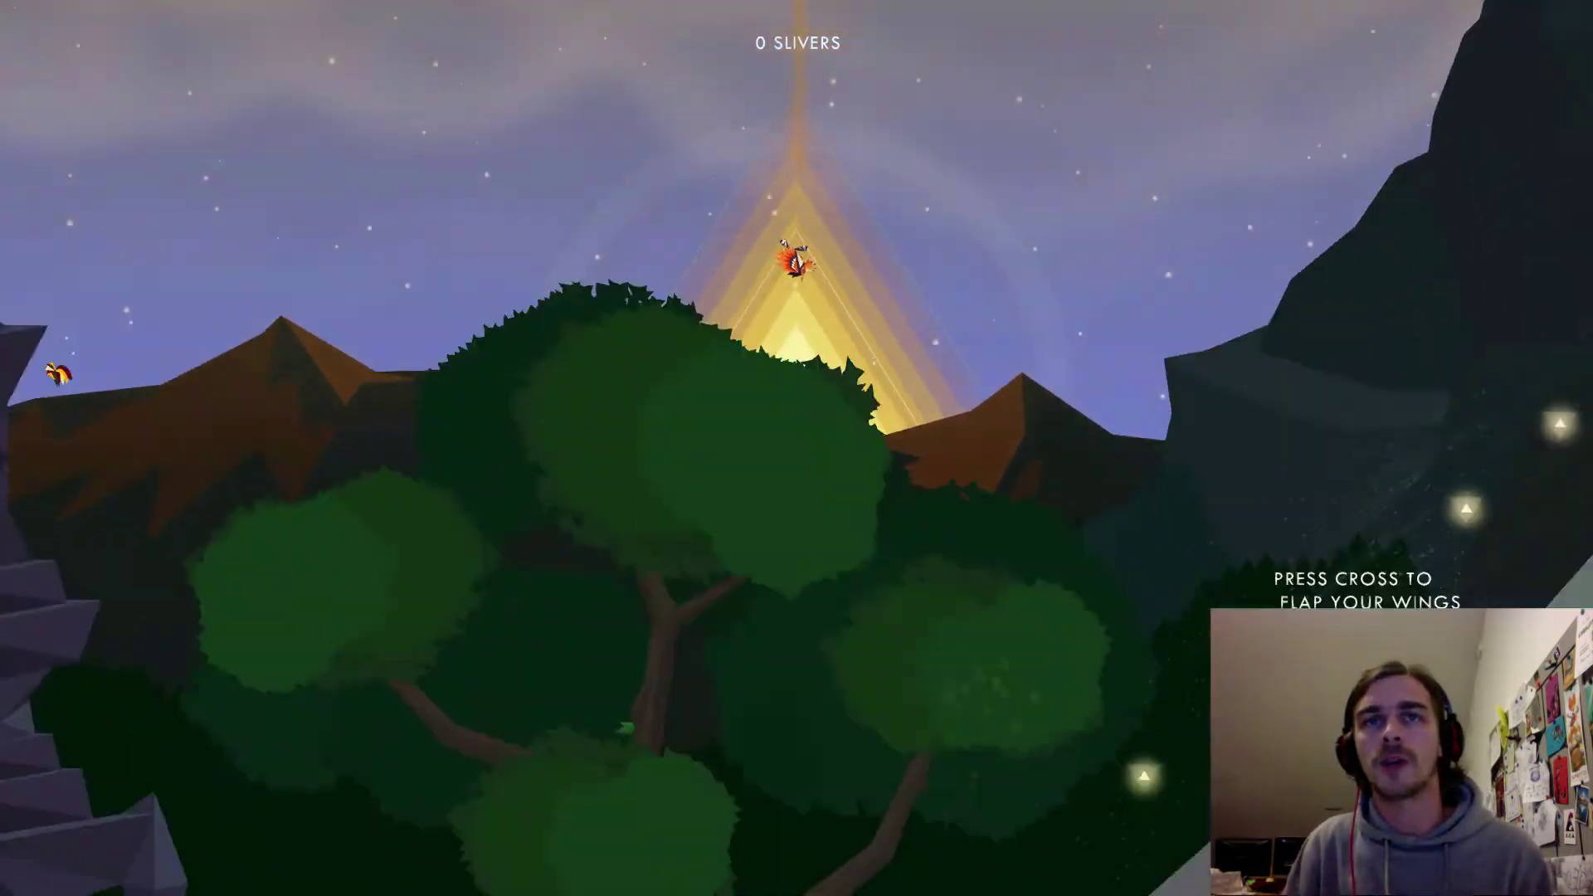
key(Escape)
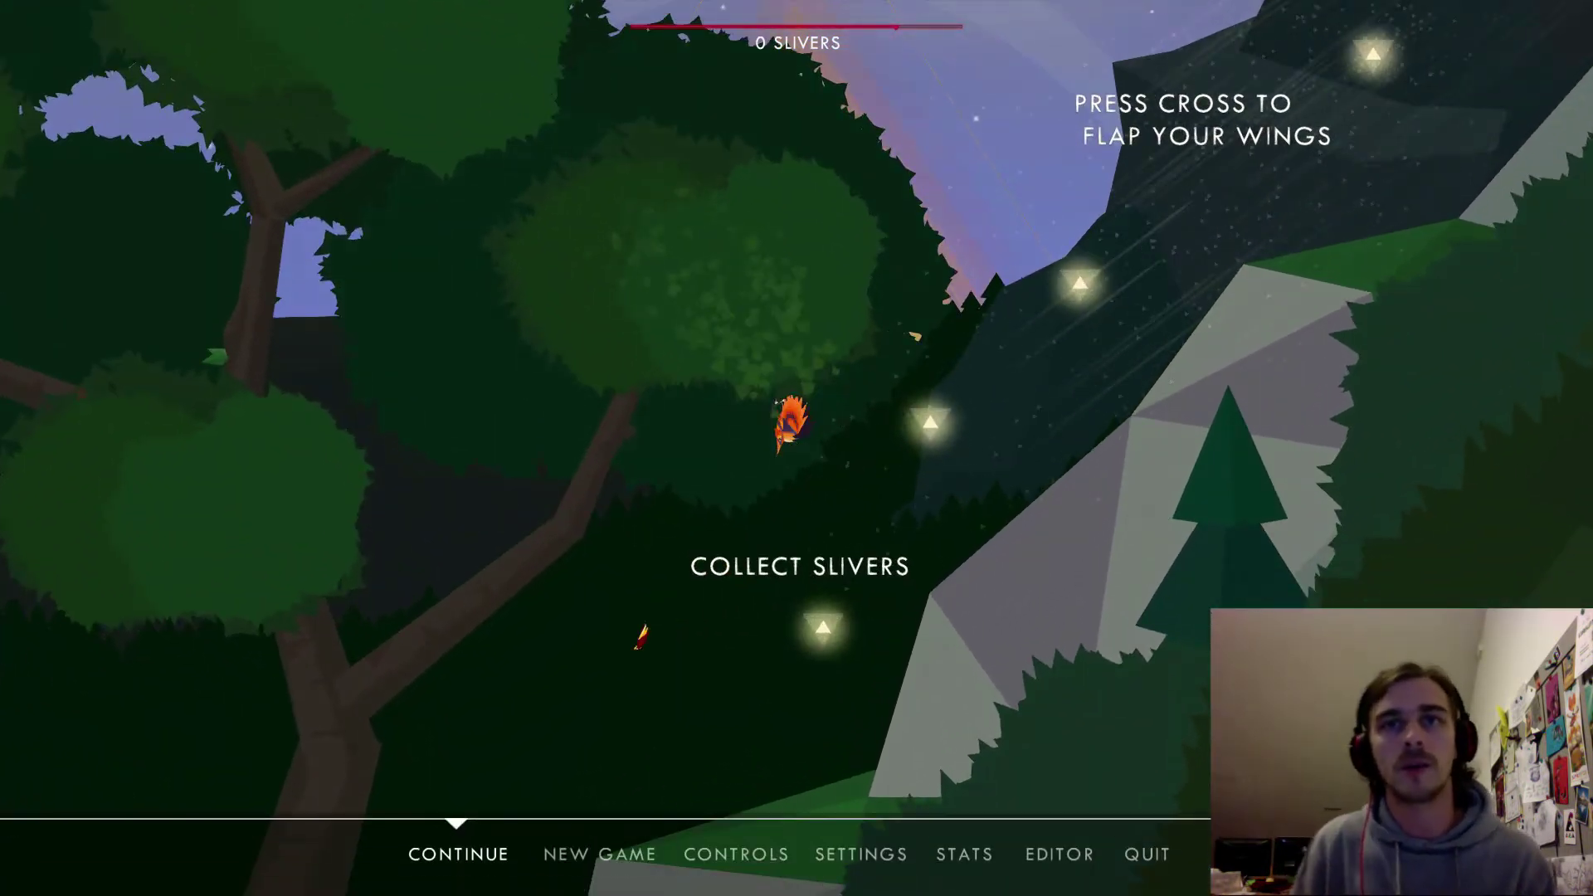
key(Escape)
key(Escape)
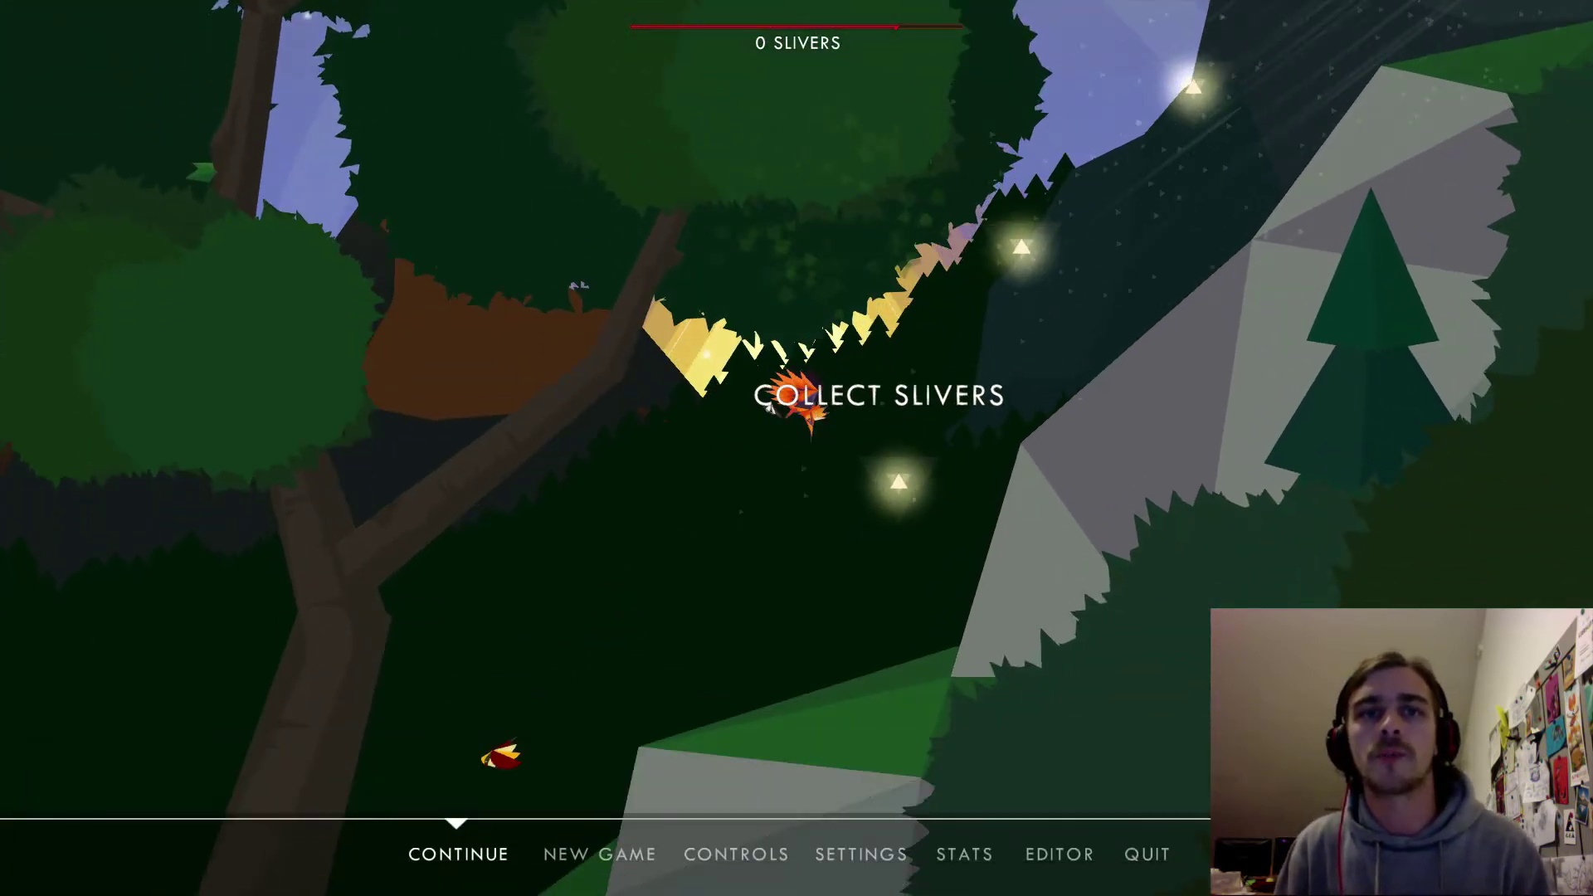
key(Right)
key(Right)
key(Right)
key(Right)
key(Right)
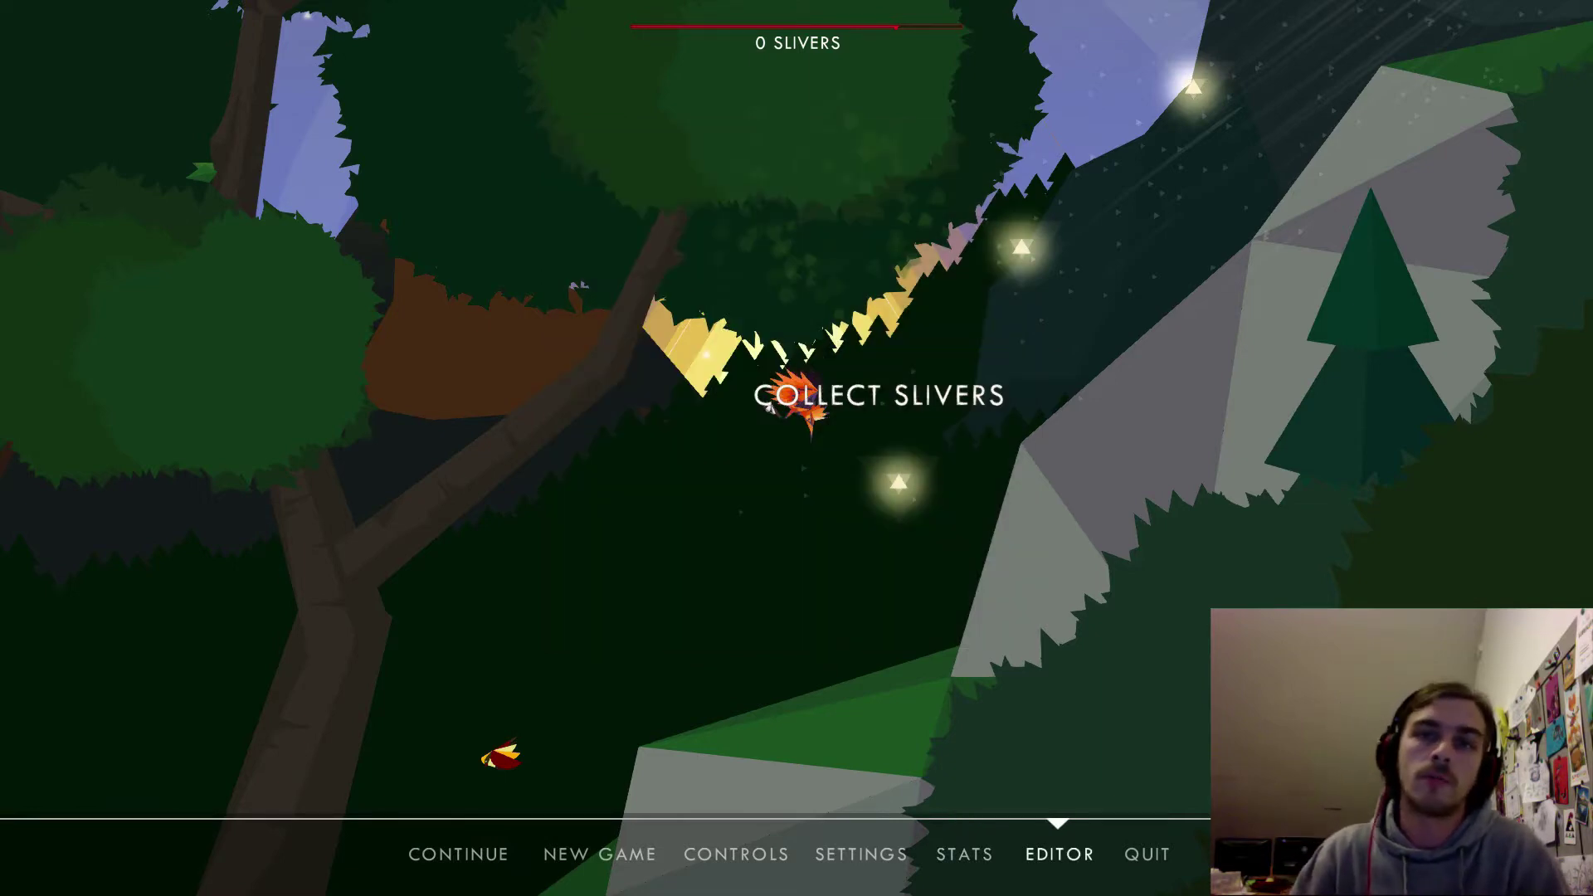
key(Return)
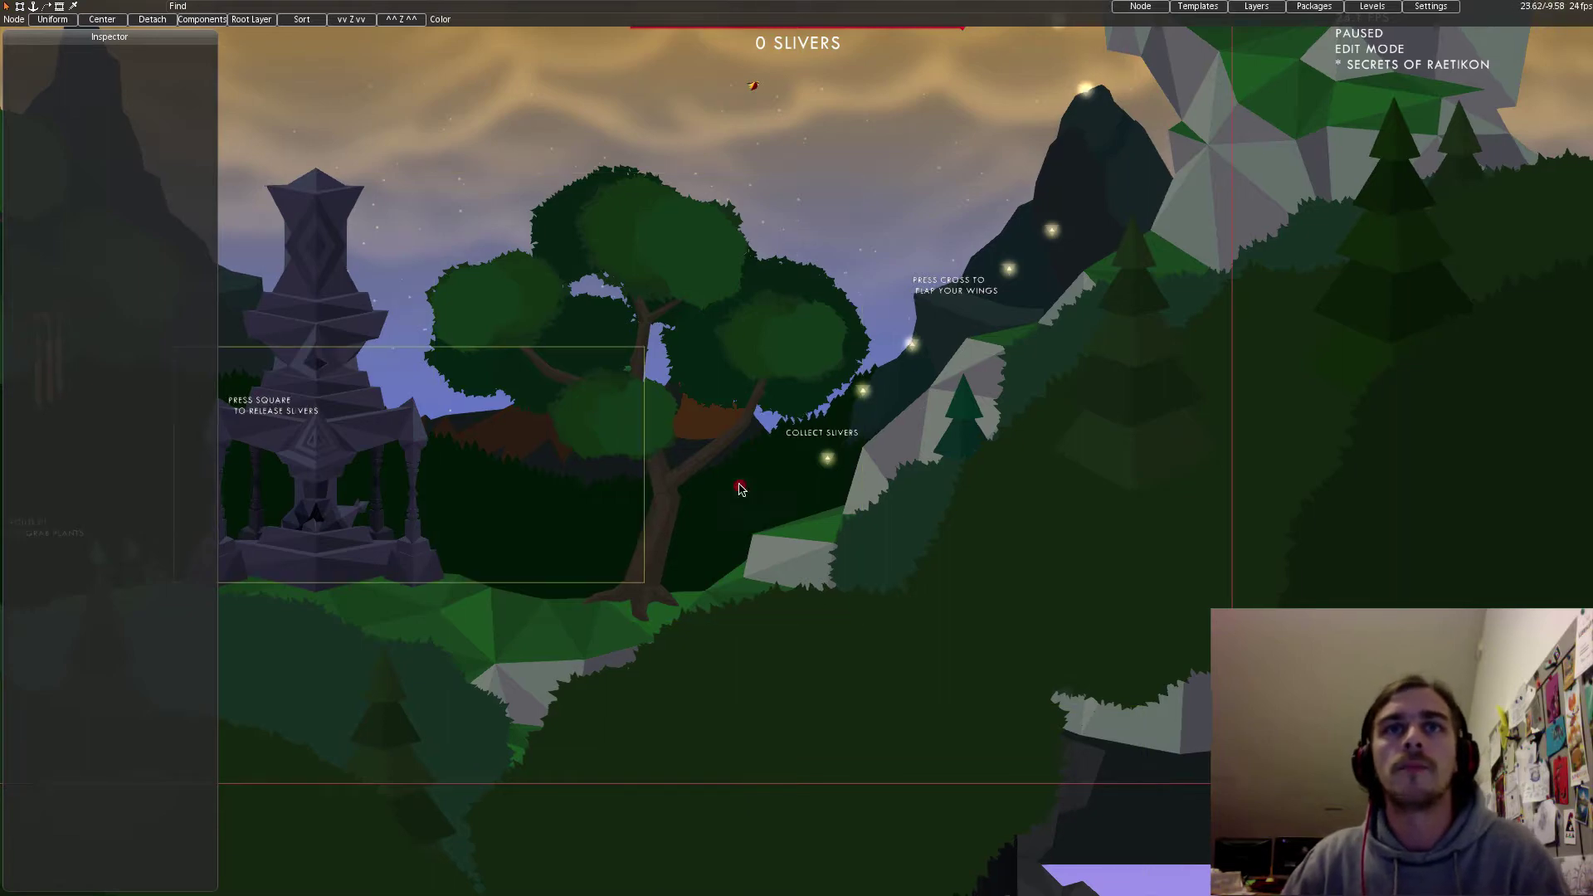
Move the tree beside the stone tower onto the right-hand slope and rotate it to about 44 degrees.
middle_drag(739, 490, 978, 653)
middle_drag(556, 472, 858, 558)
middle_drag(753, 591, 685, 528)
scroll(1026, 460, down, 4)
click(955, 501)
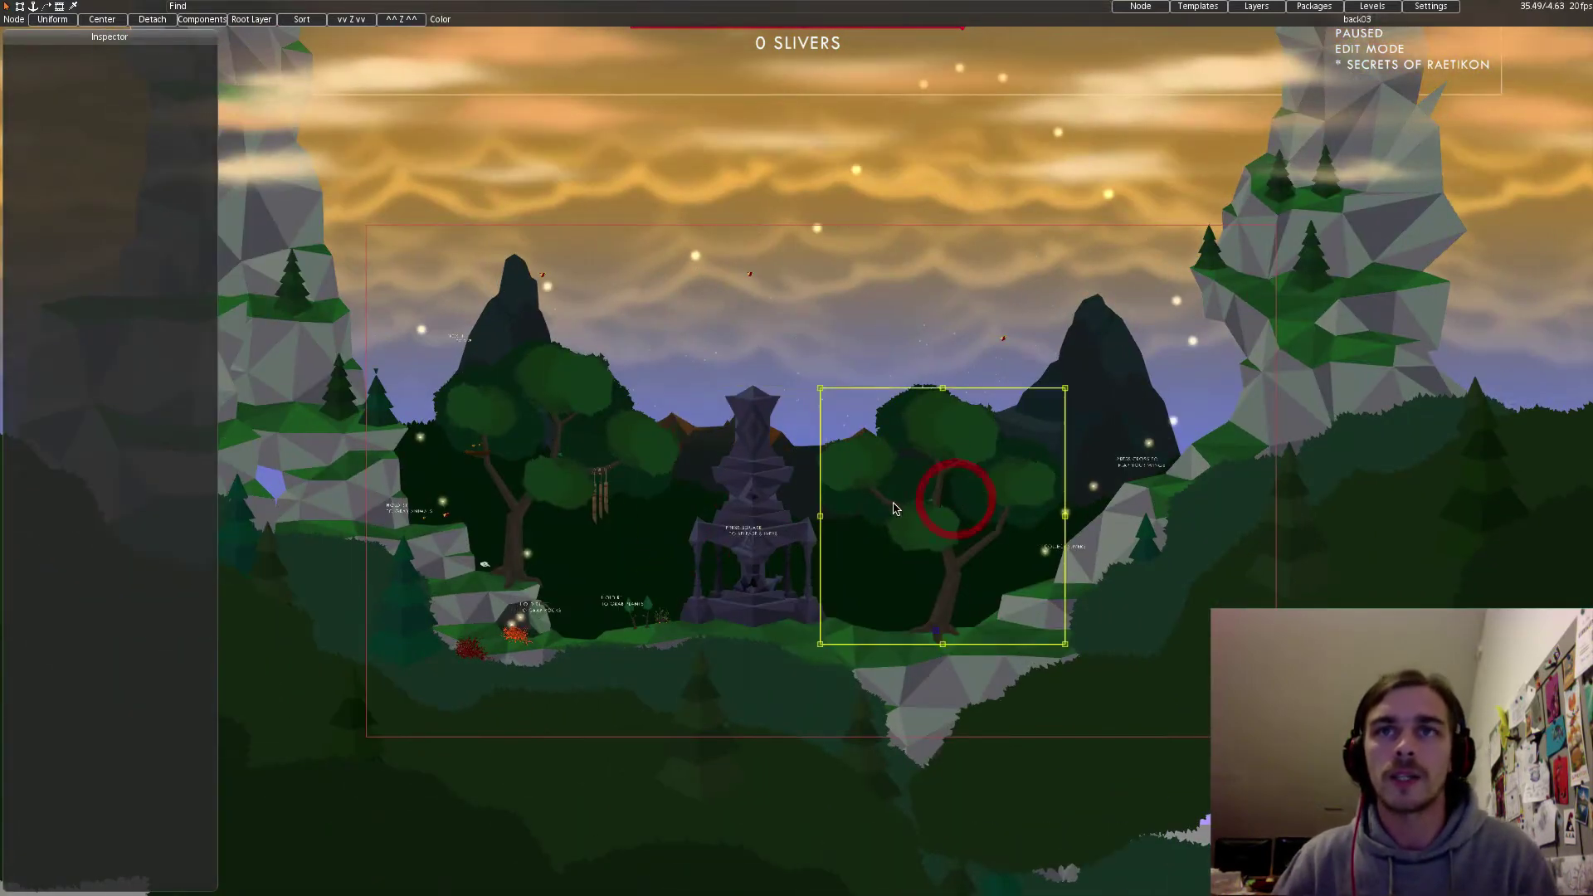
drag(939, 529, 901, 412)
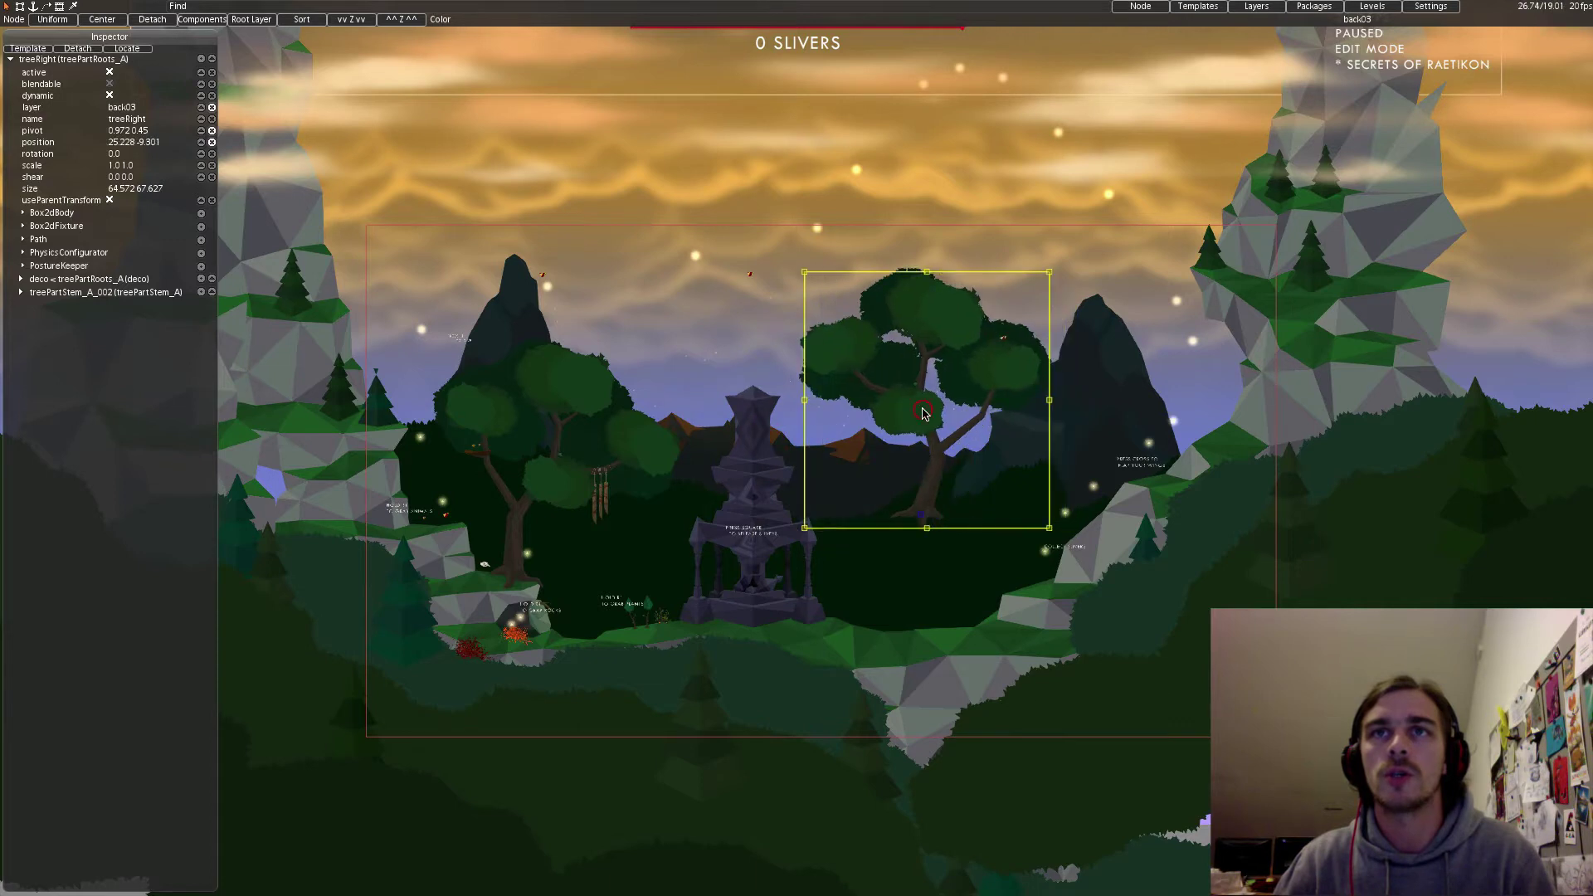
key(alt)
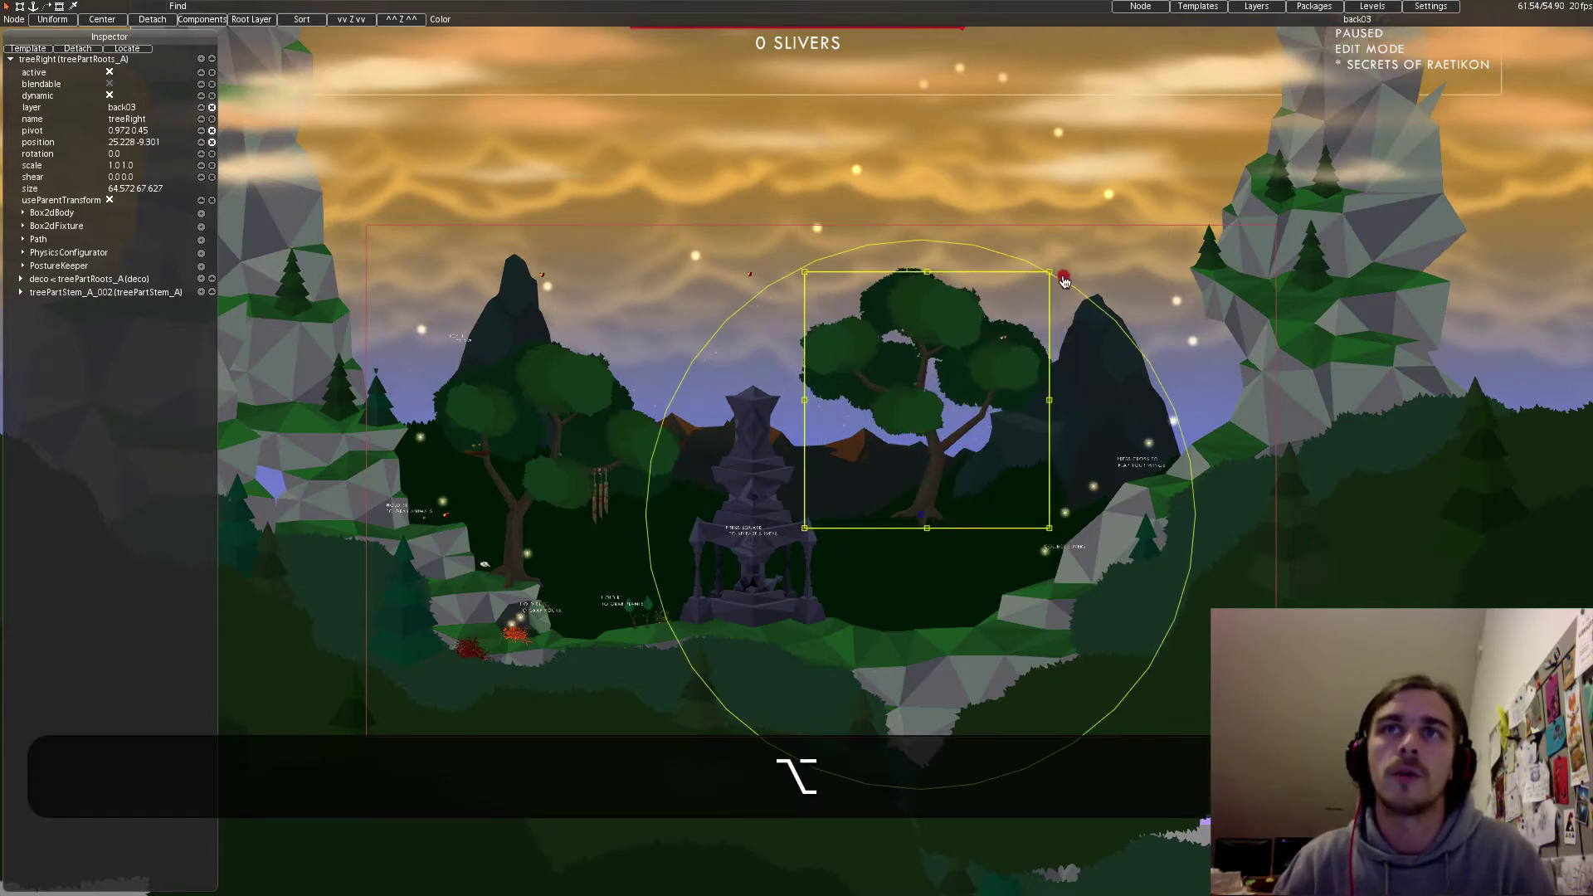
alt+drag(1064, 281, 1123, 306)
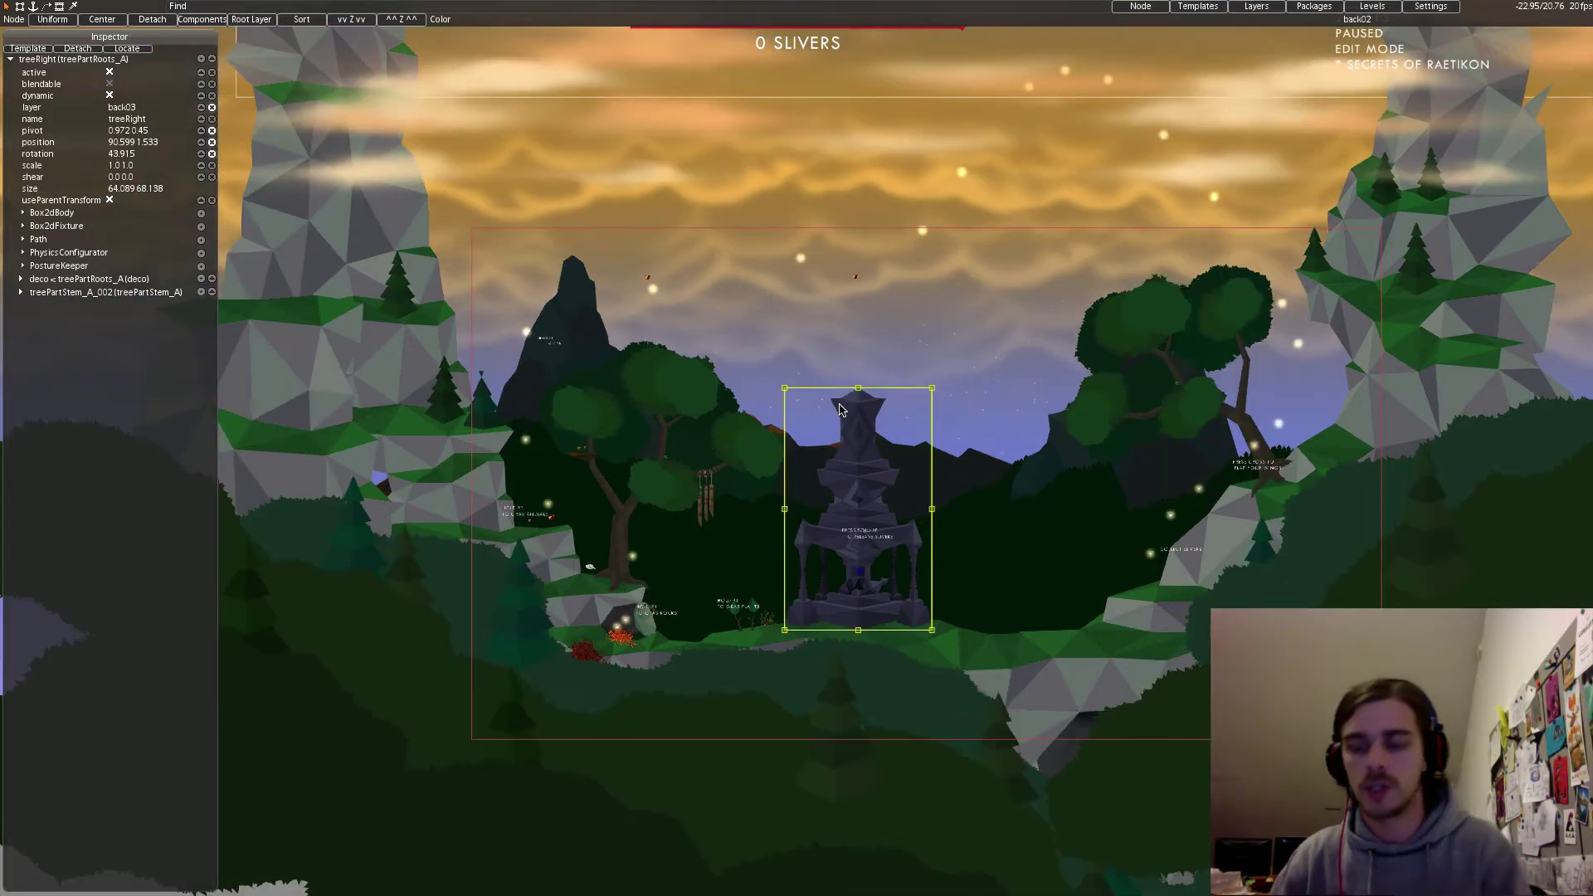
Delete the central stone tower and move the tree with the hanging chimes up and left toward the cliff.
key(Delete)
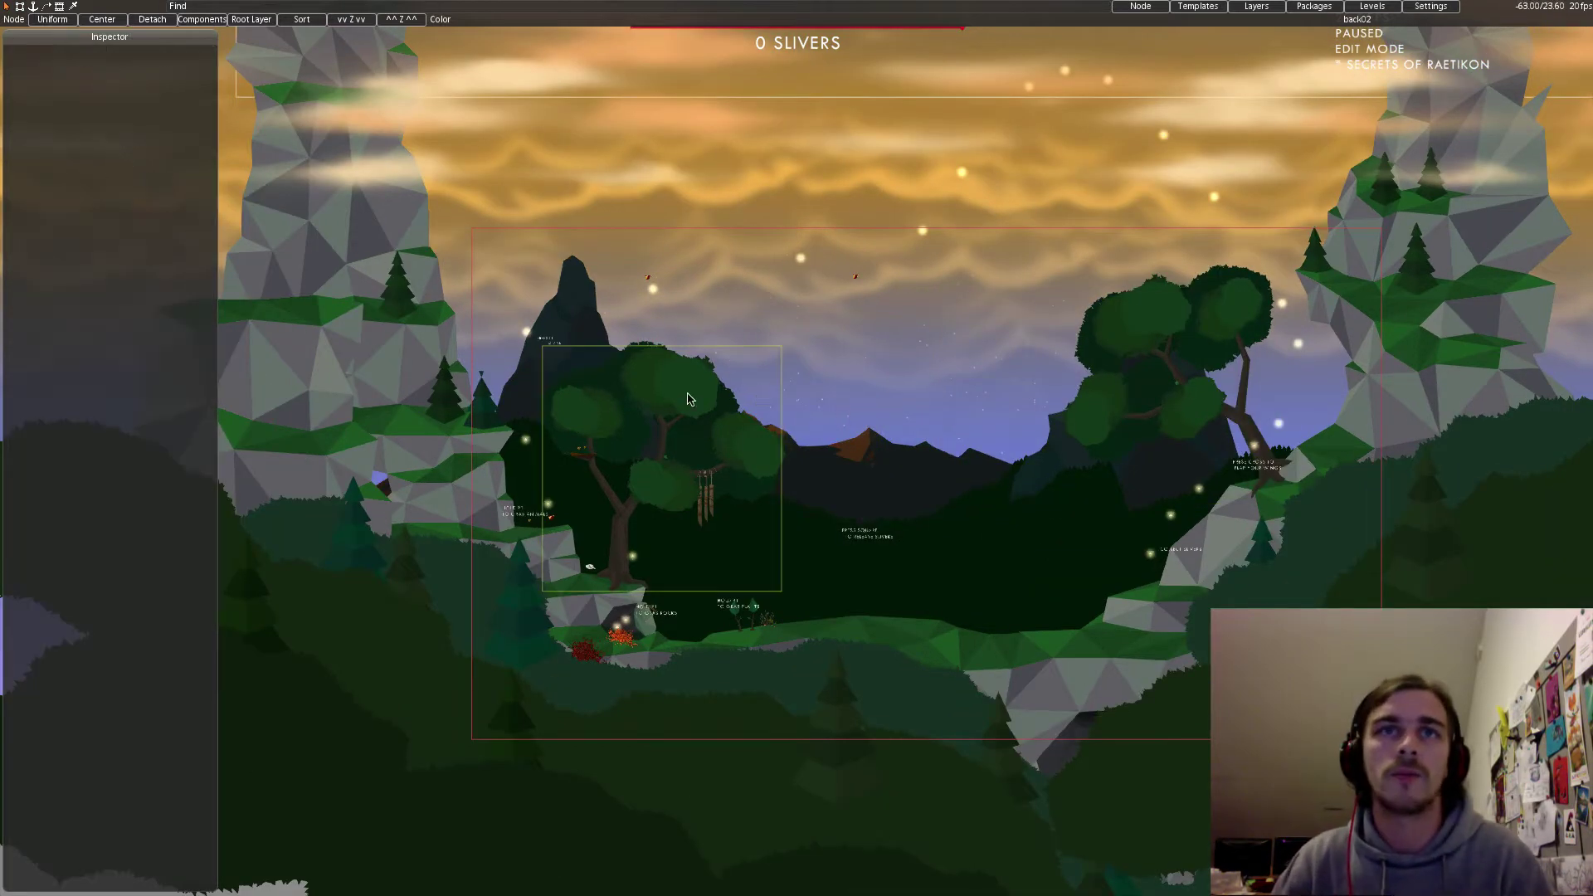
click(690, 395)
drag(689, 395, 621, 348)
Delete the floating hint labels left in the middle of the valley and above the small plants.
middle_drag(859, 433, 743, 453)
click(761, 568)
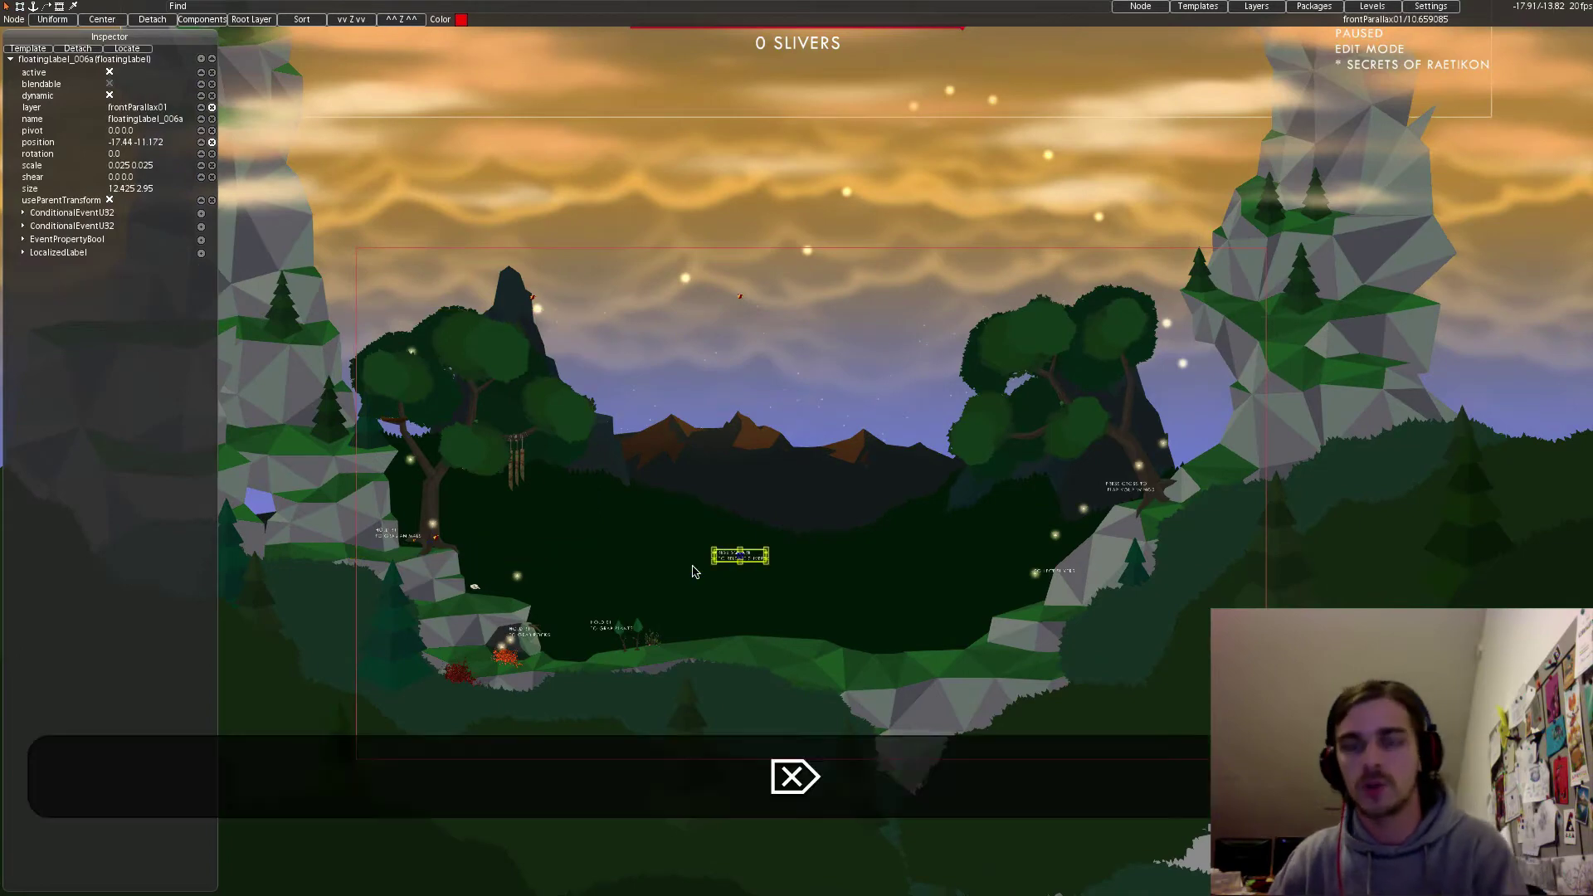
click(606, 628)
key(Delete)
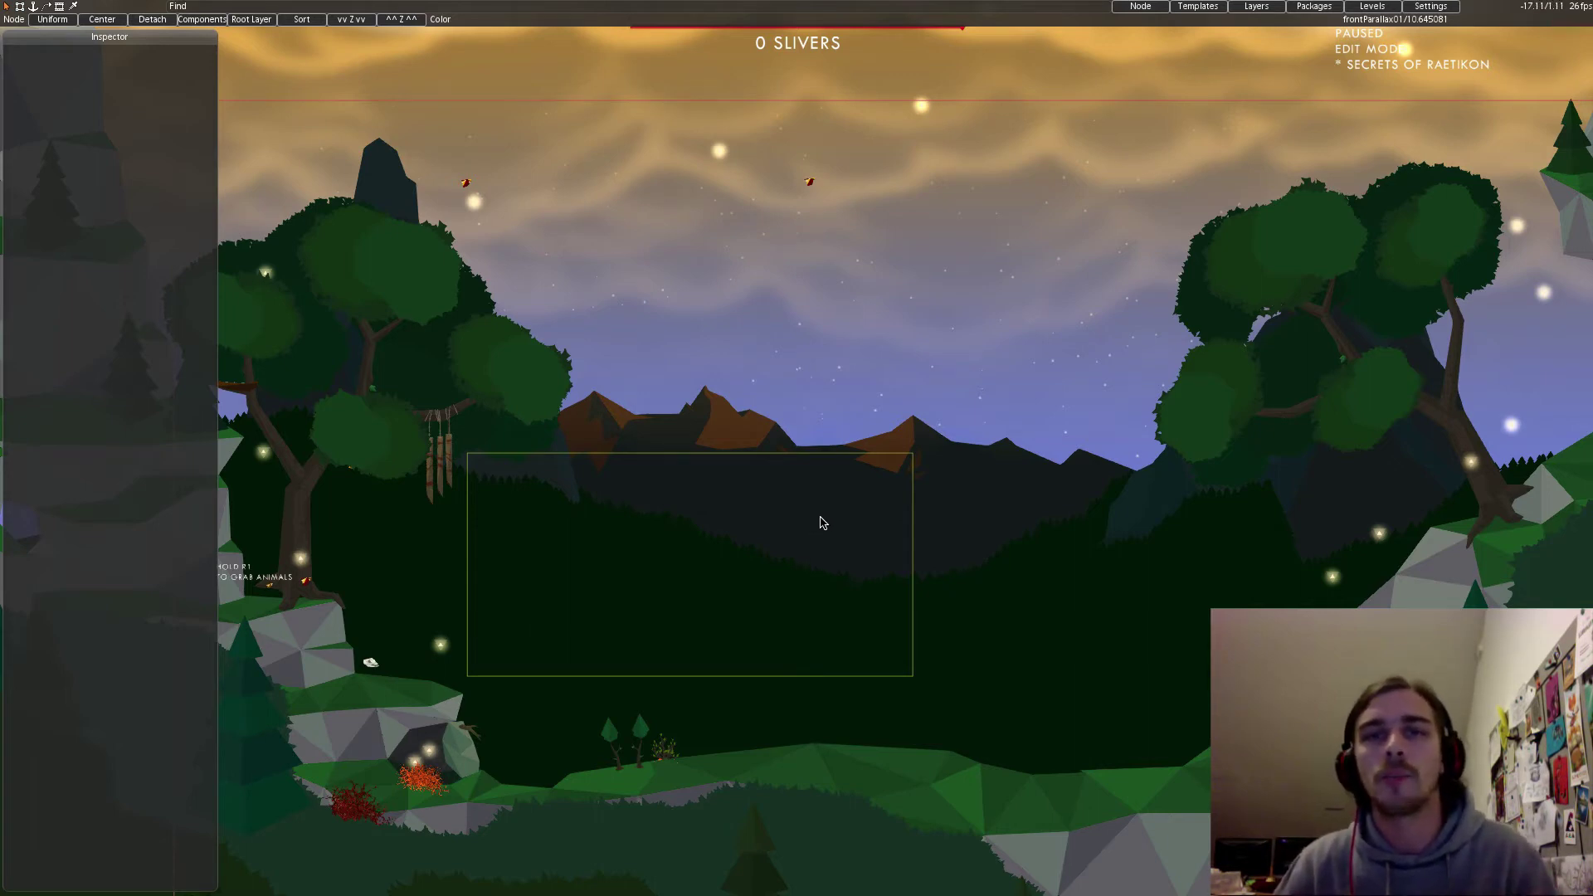
Add a buzzard from the creatures templates to the middle of the valley.
click(1199, 6)
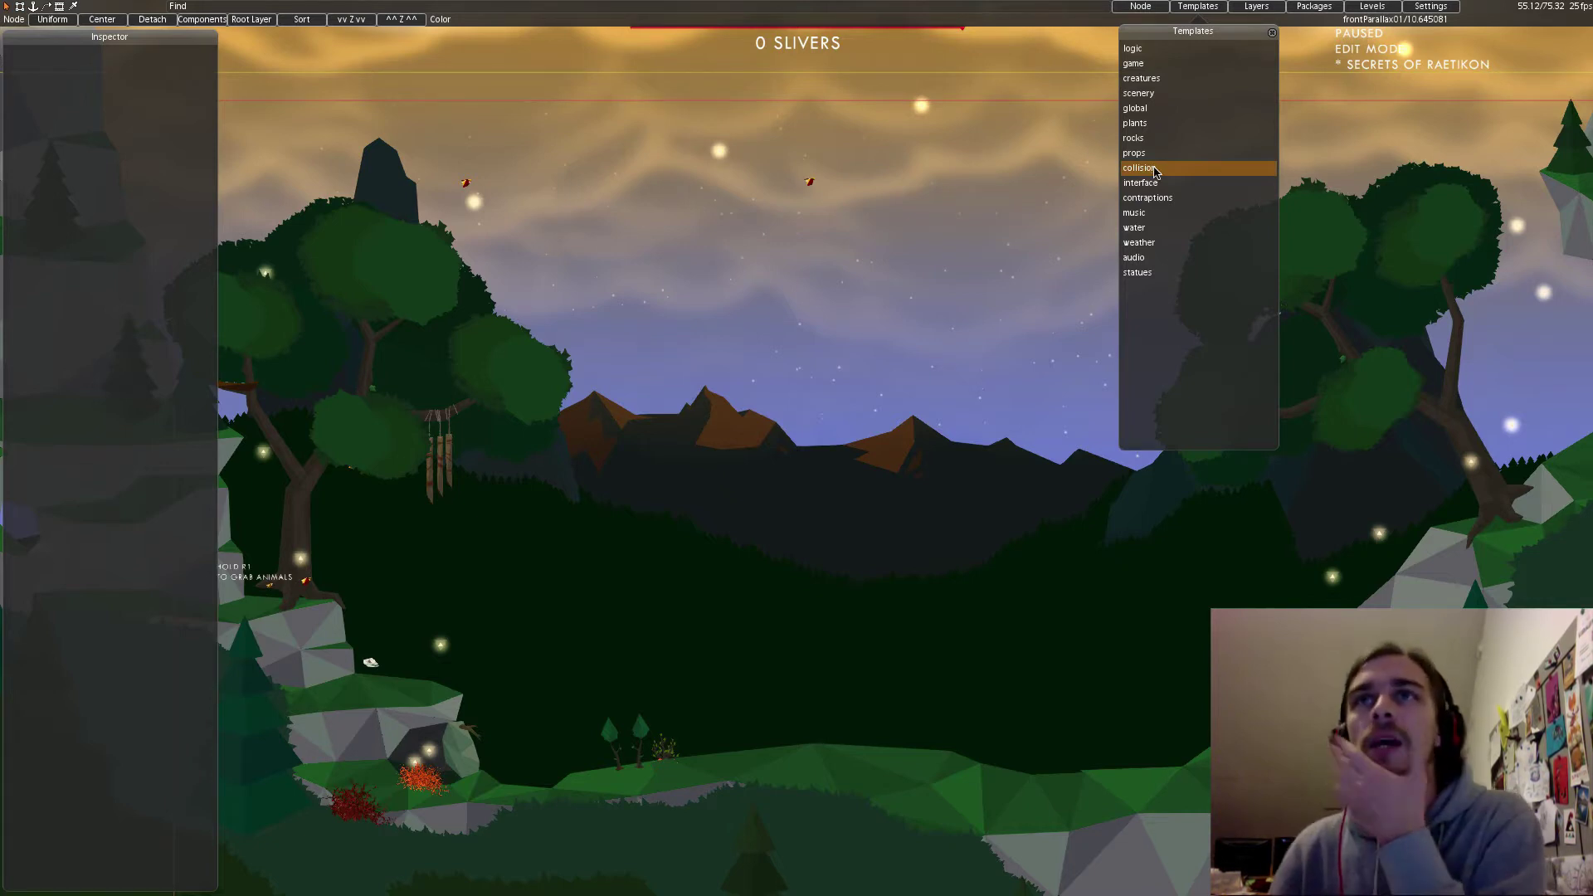
click(1151, 79)
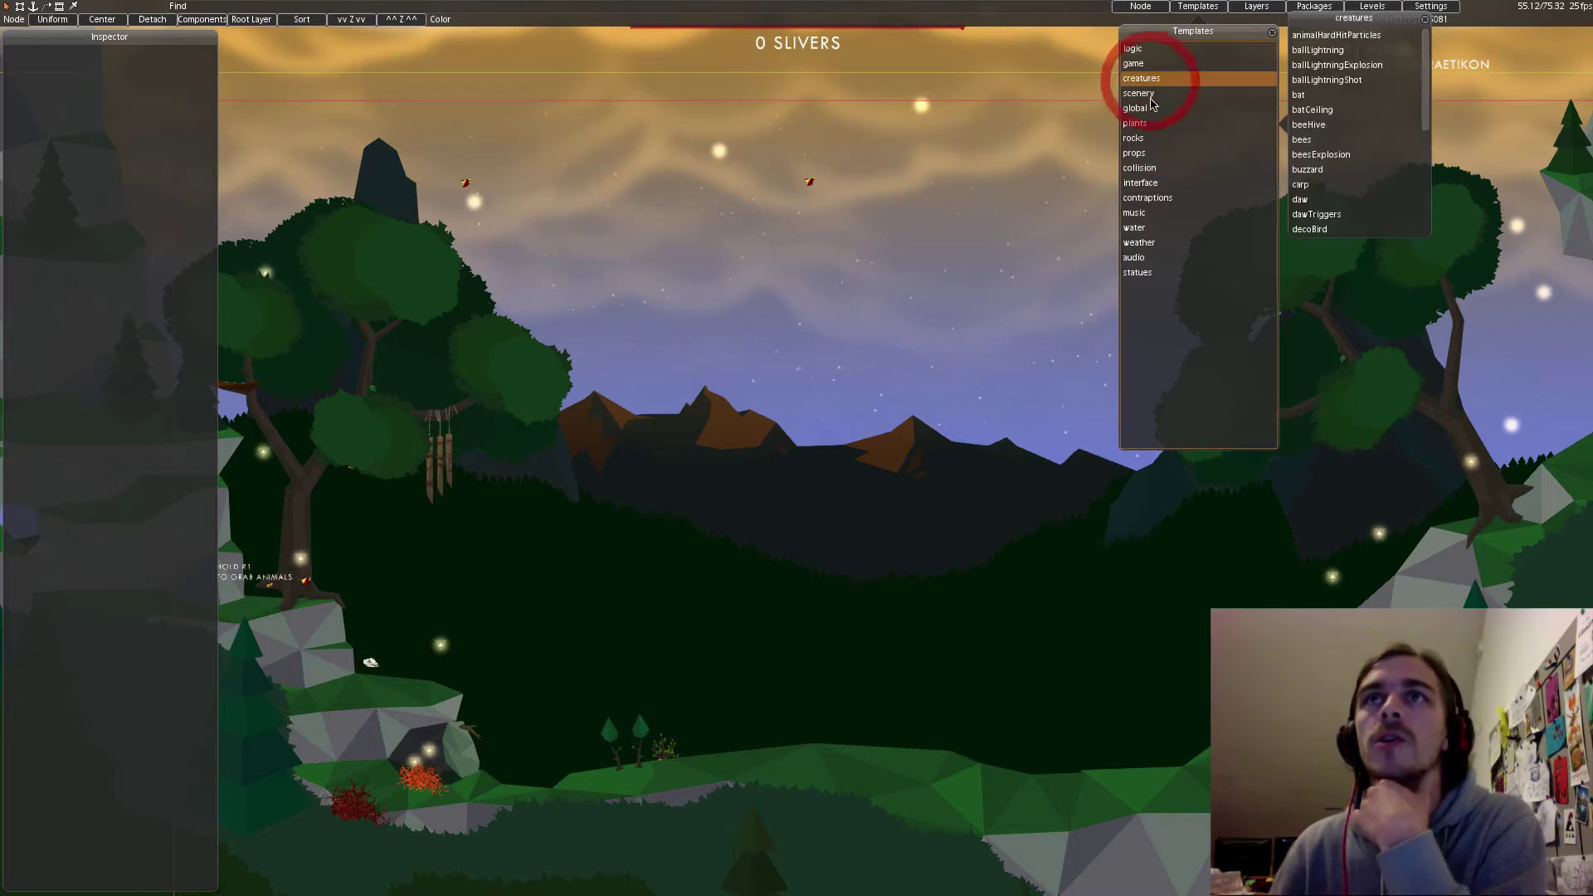
click(1317, 171)
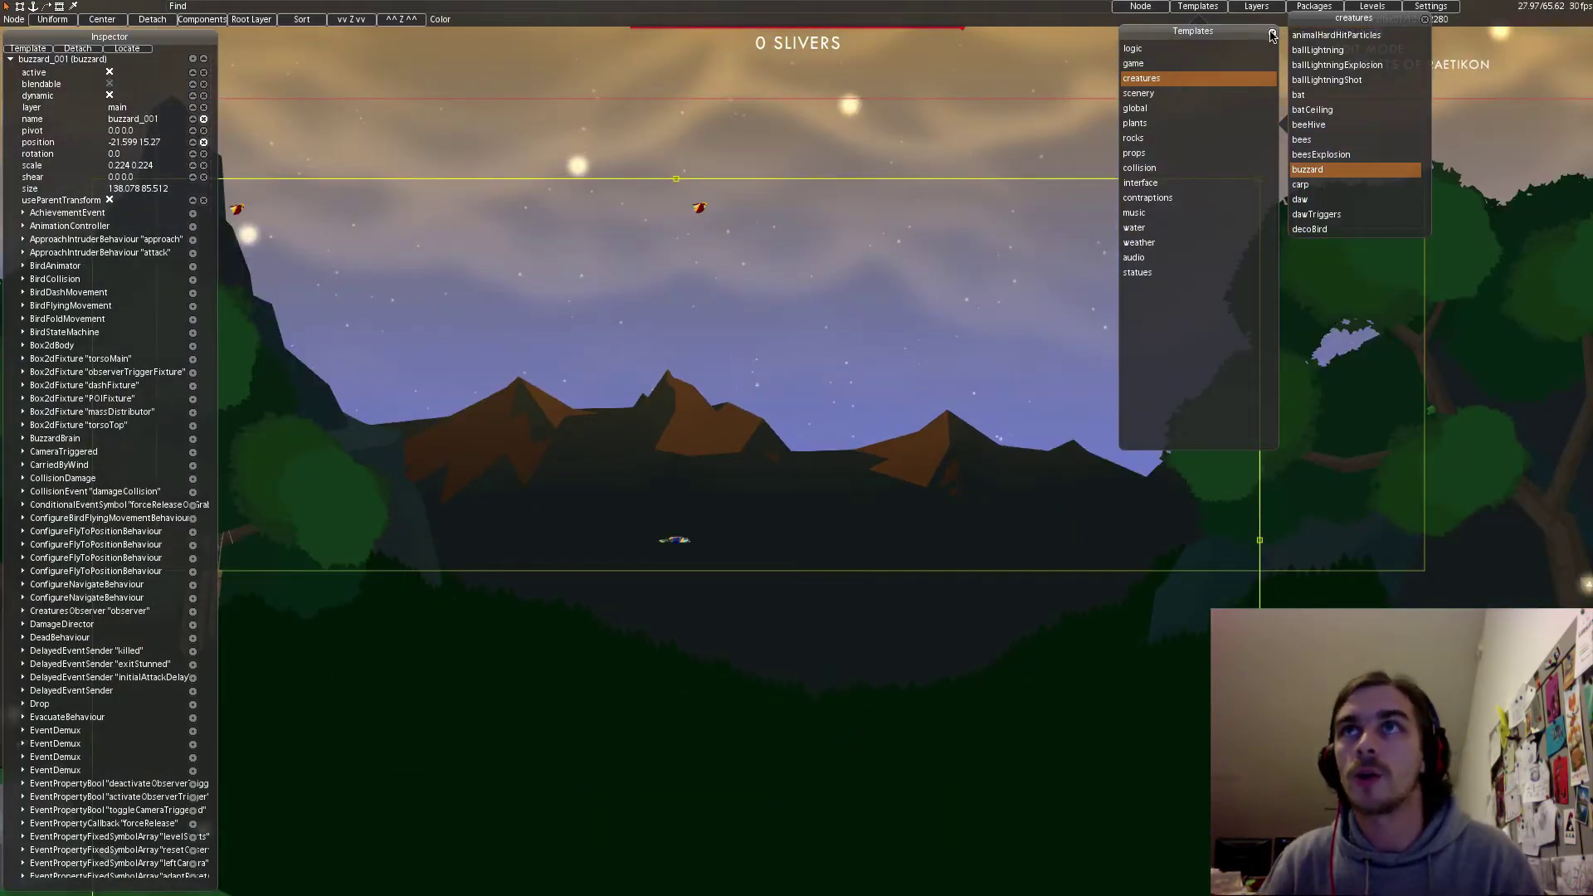
click(1271, 35)
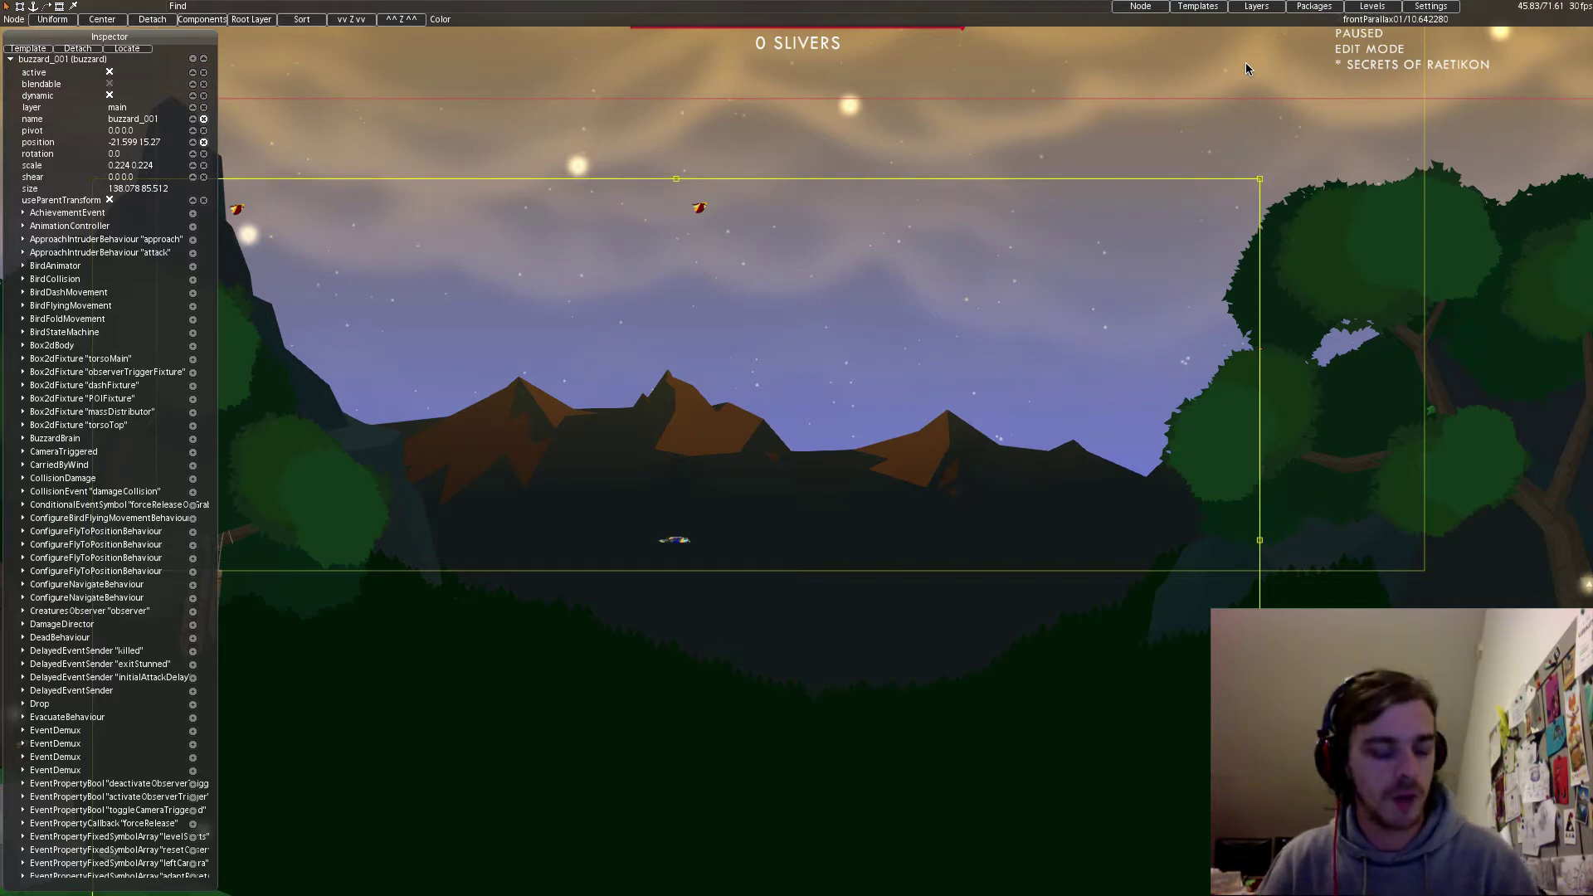
Save the edited level as a new package named foolingaround.
key(super+s)
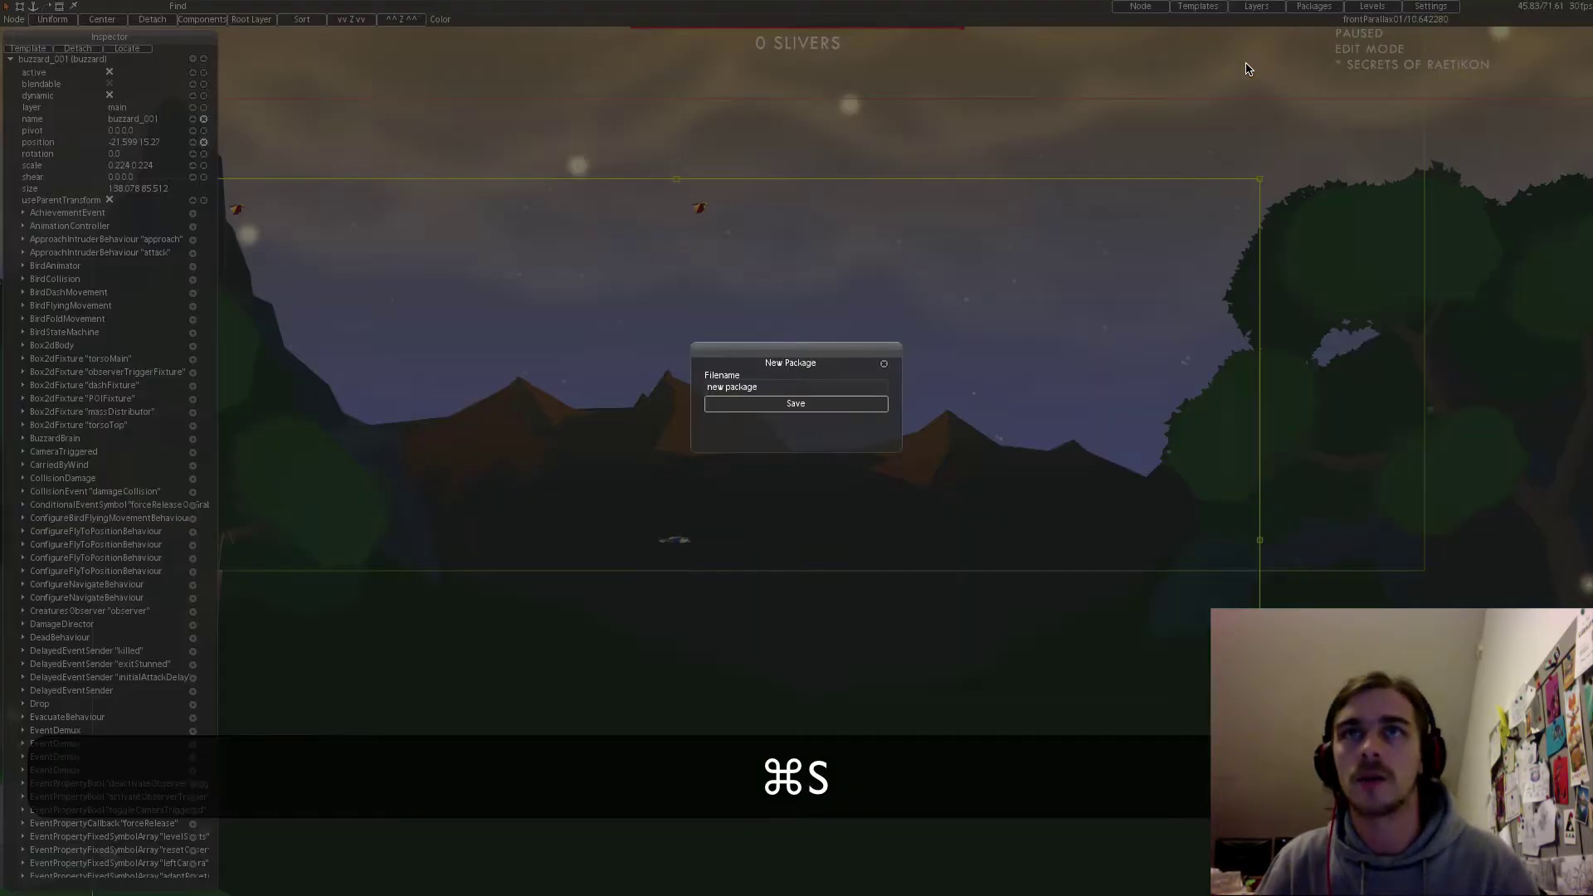
click(829, 324)
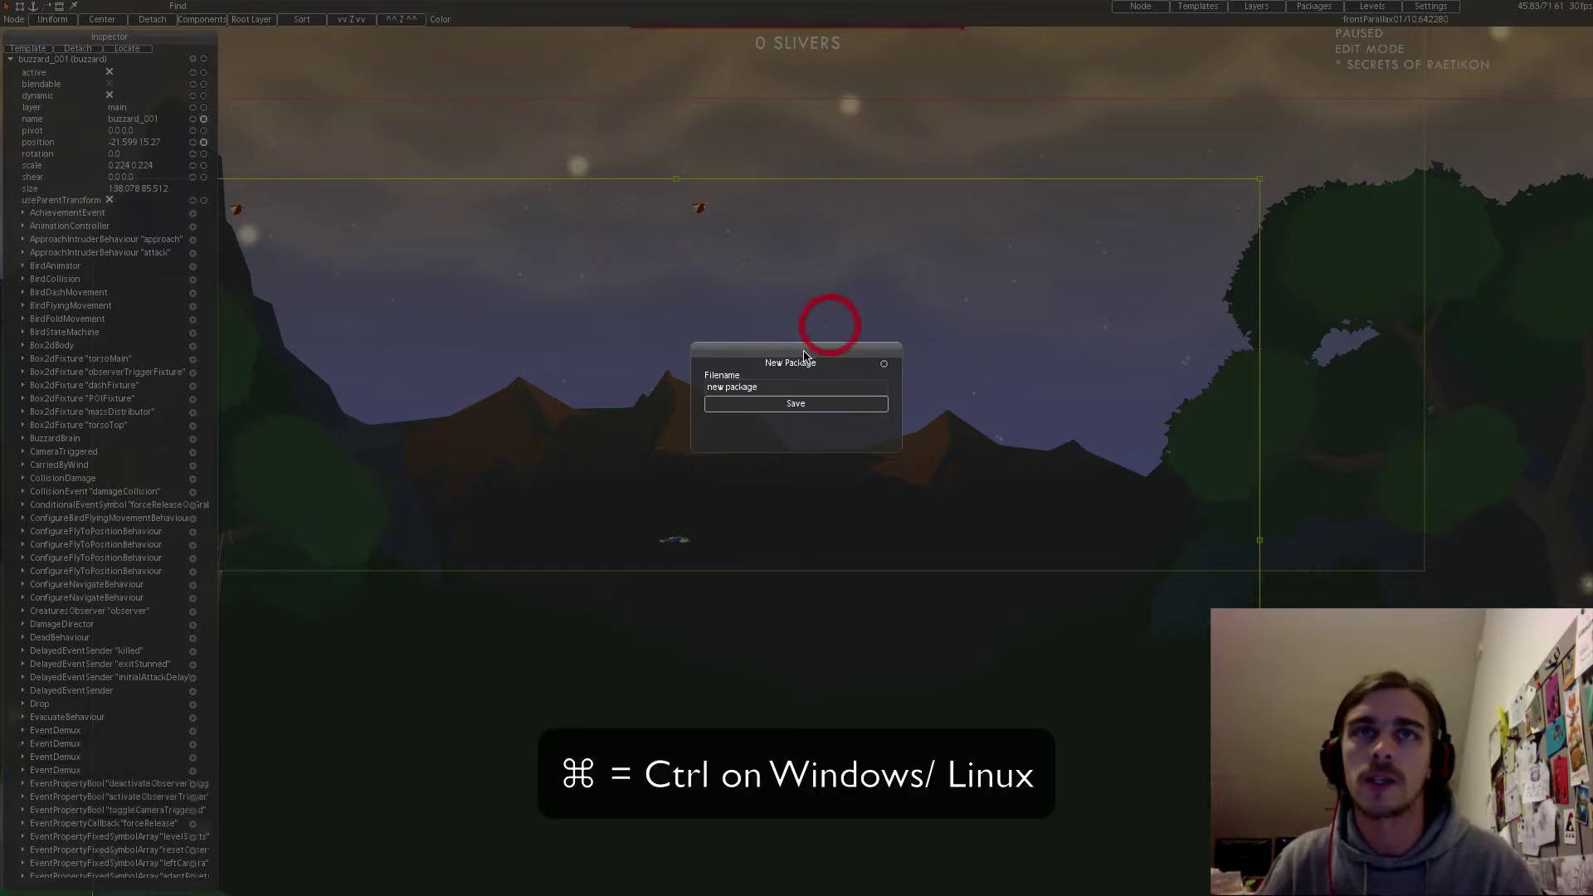
click(767, 388)
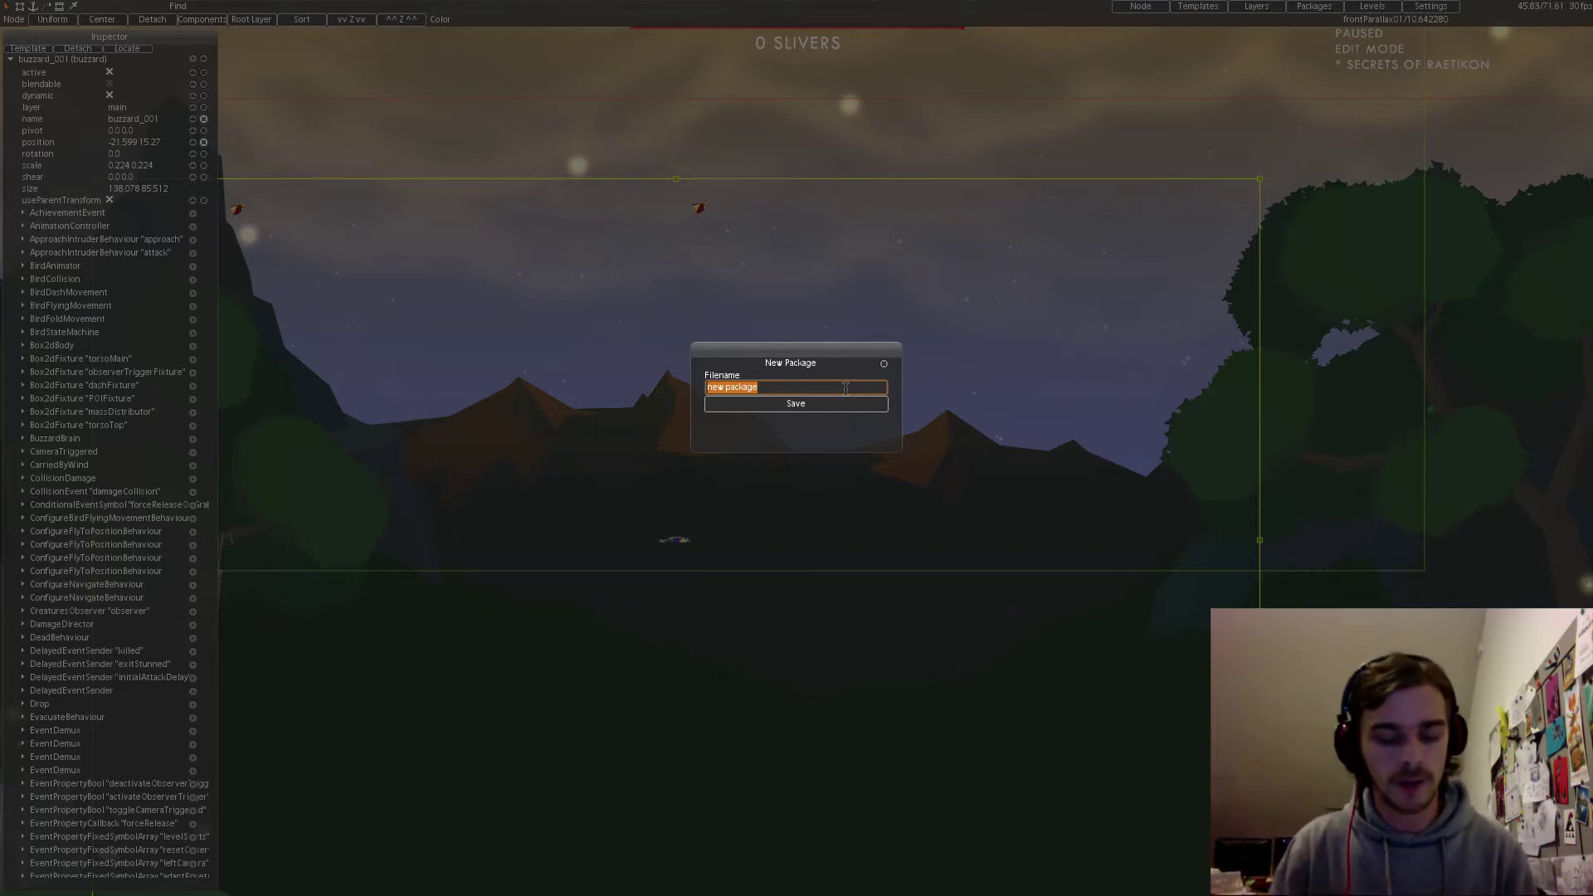
text(f)
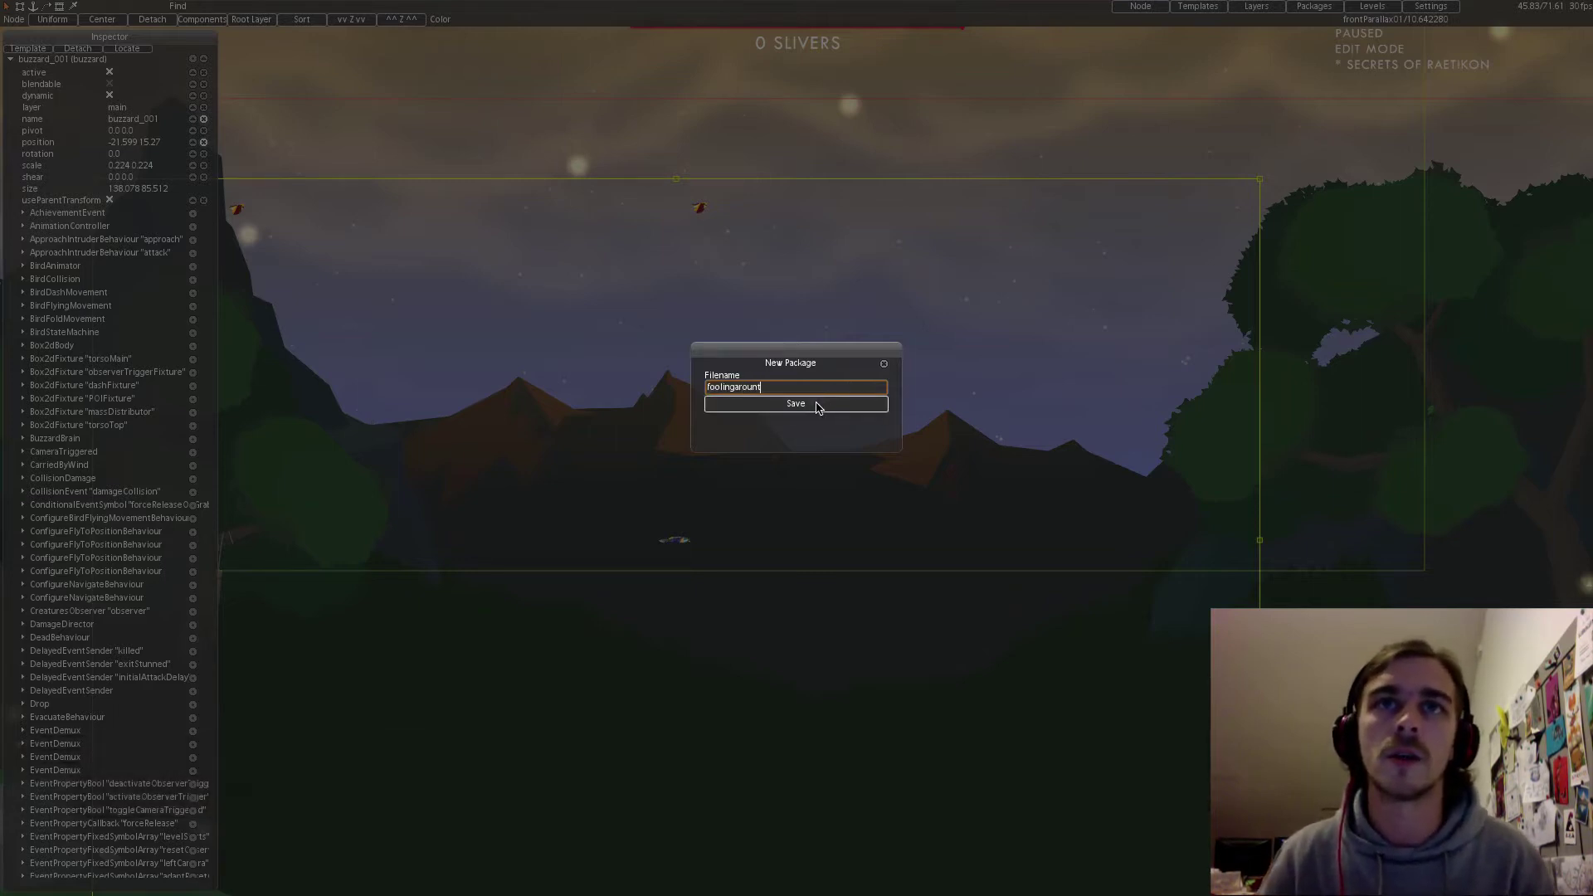
text(oolingarount)
key(BackSpace)
text(d)
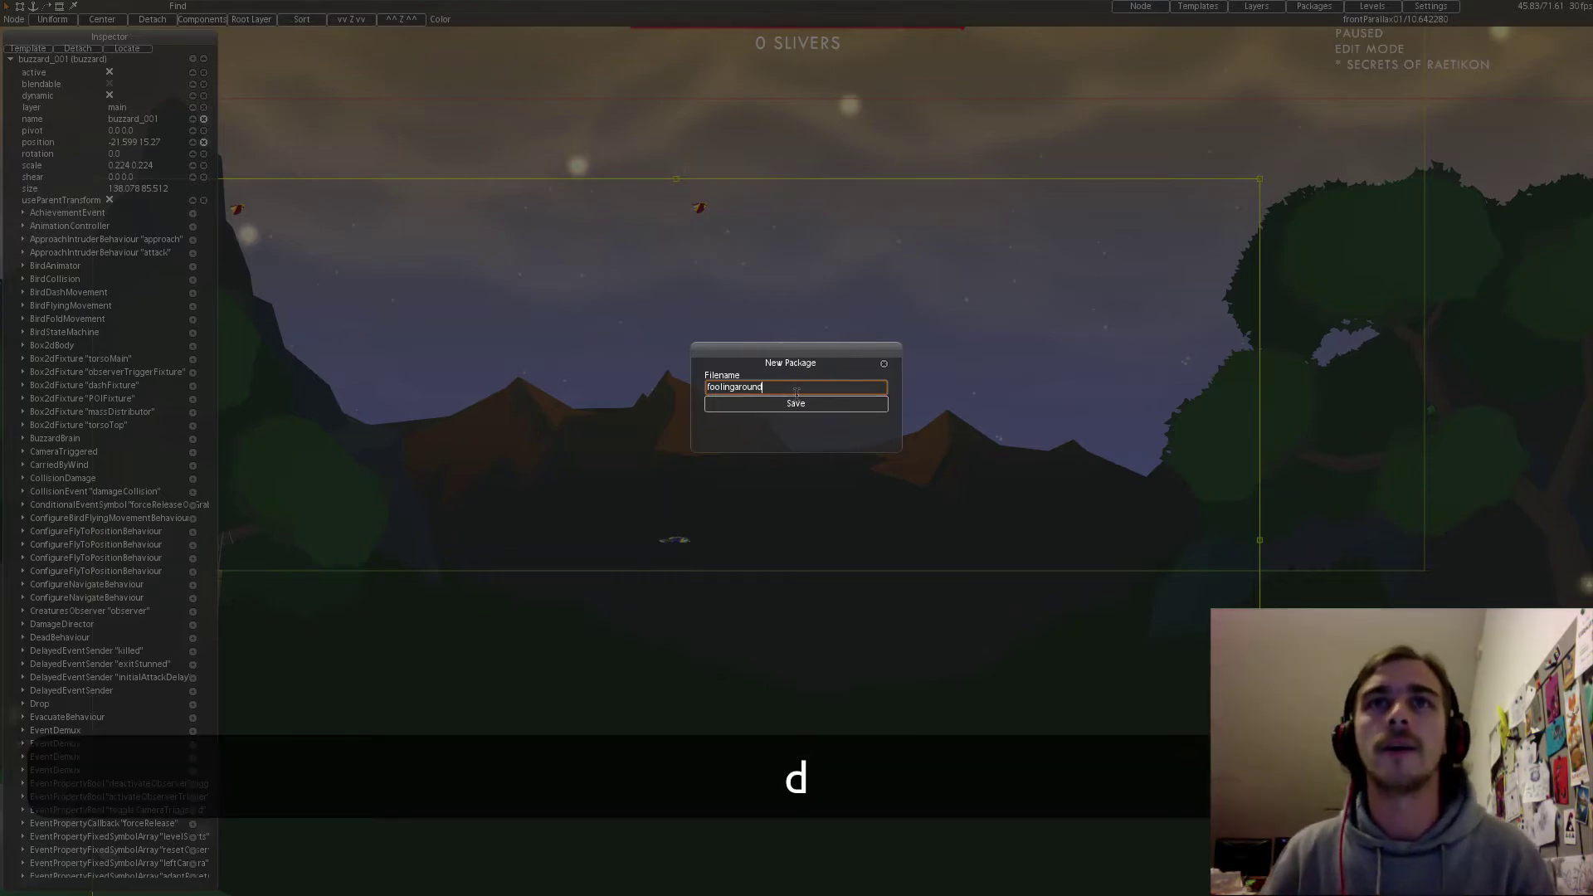
click(810, 409)
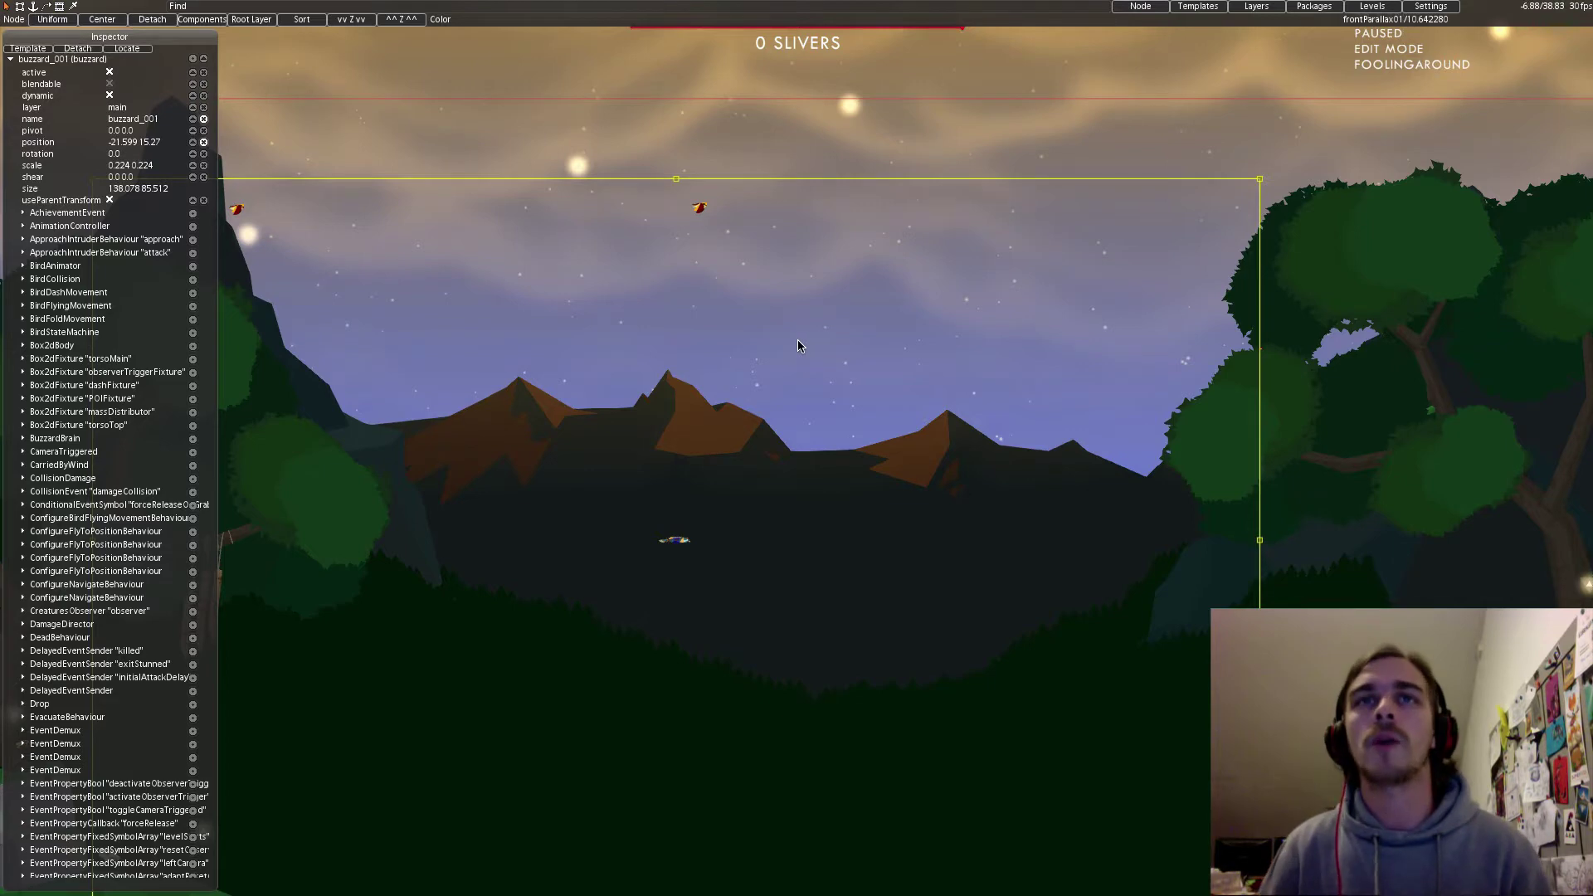
Hide the editor interface and resume play to test the modified level with the buzzard.
scroll(796, 331, down, 1)
middle_drag(812, 334, 805, 390)
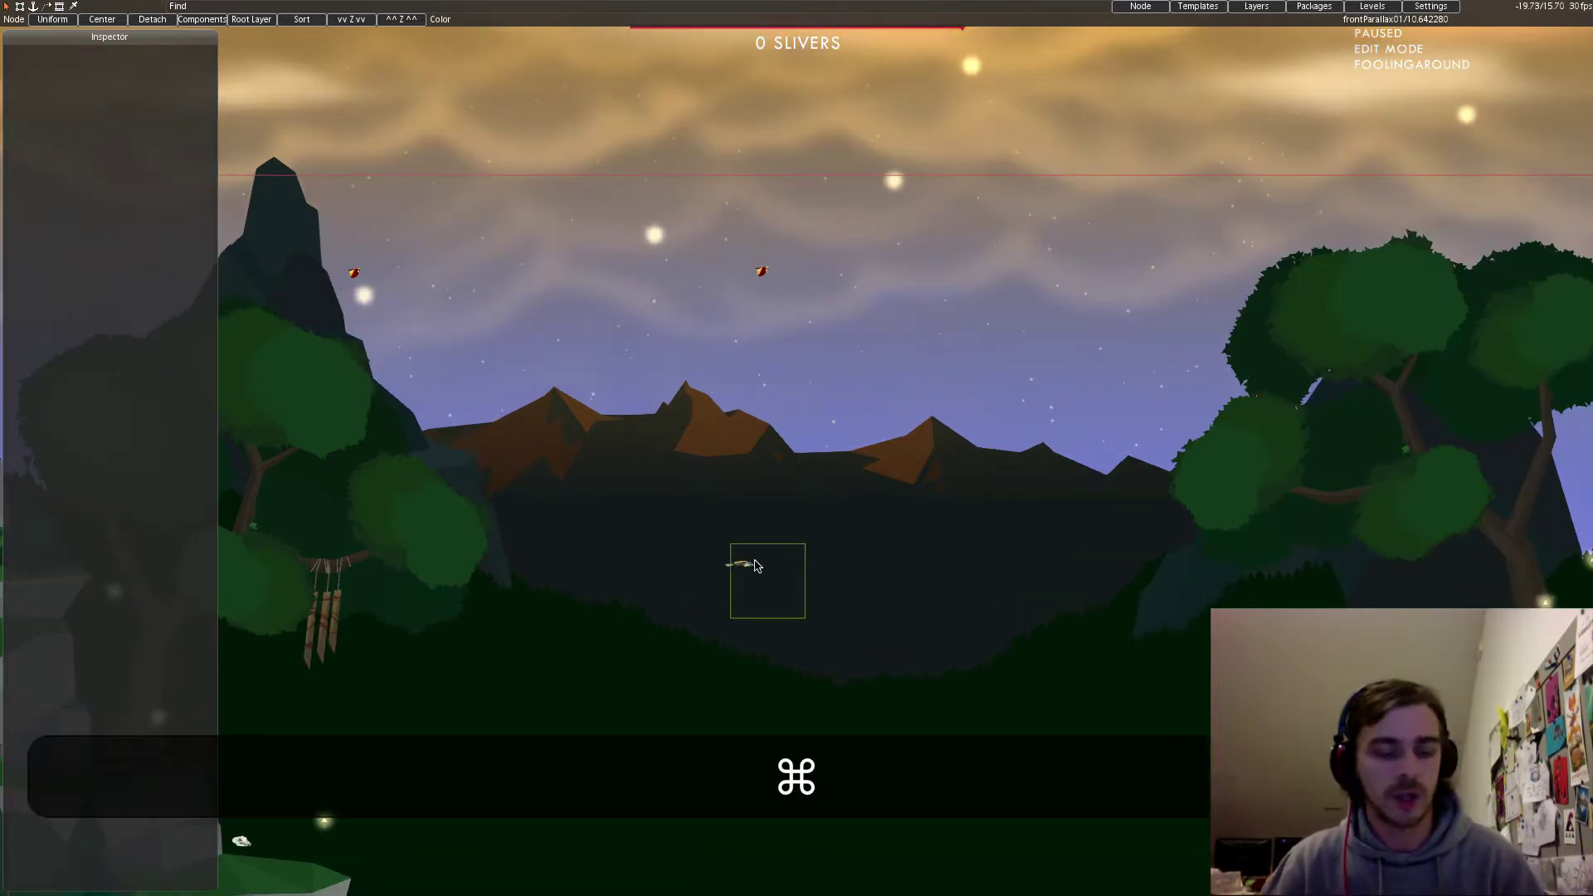
key(super+e)
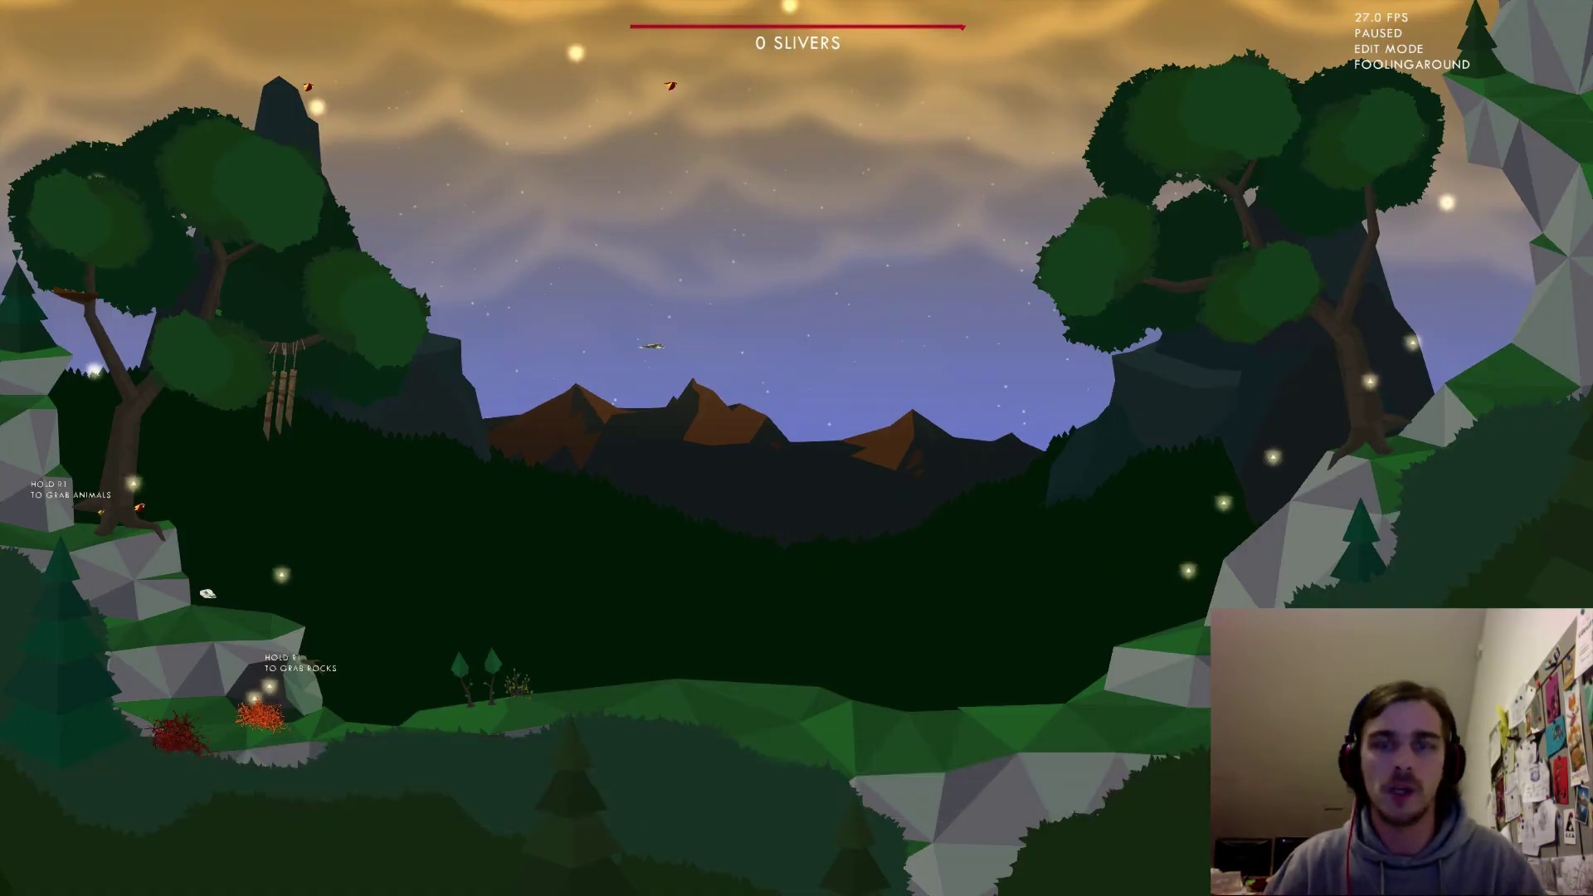
key(super)
key(super+p)
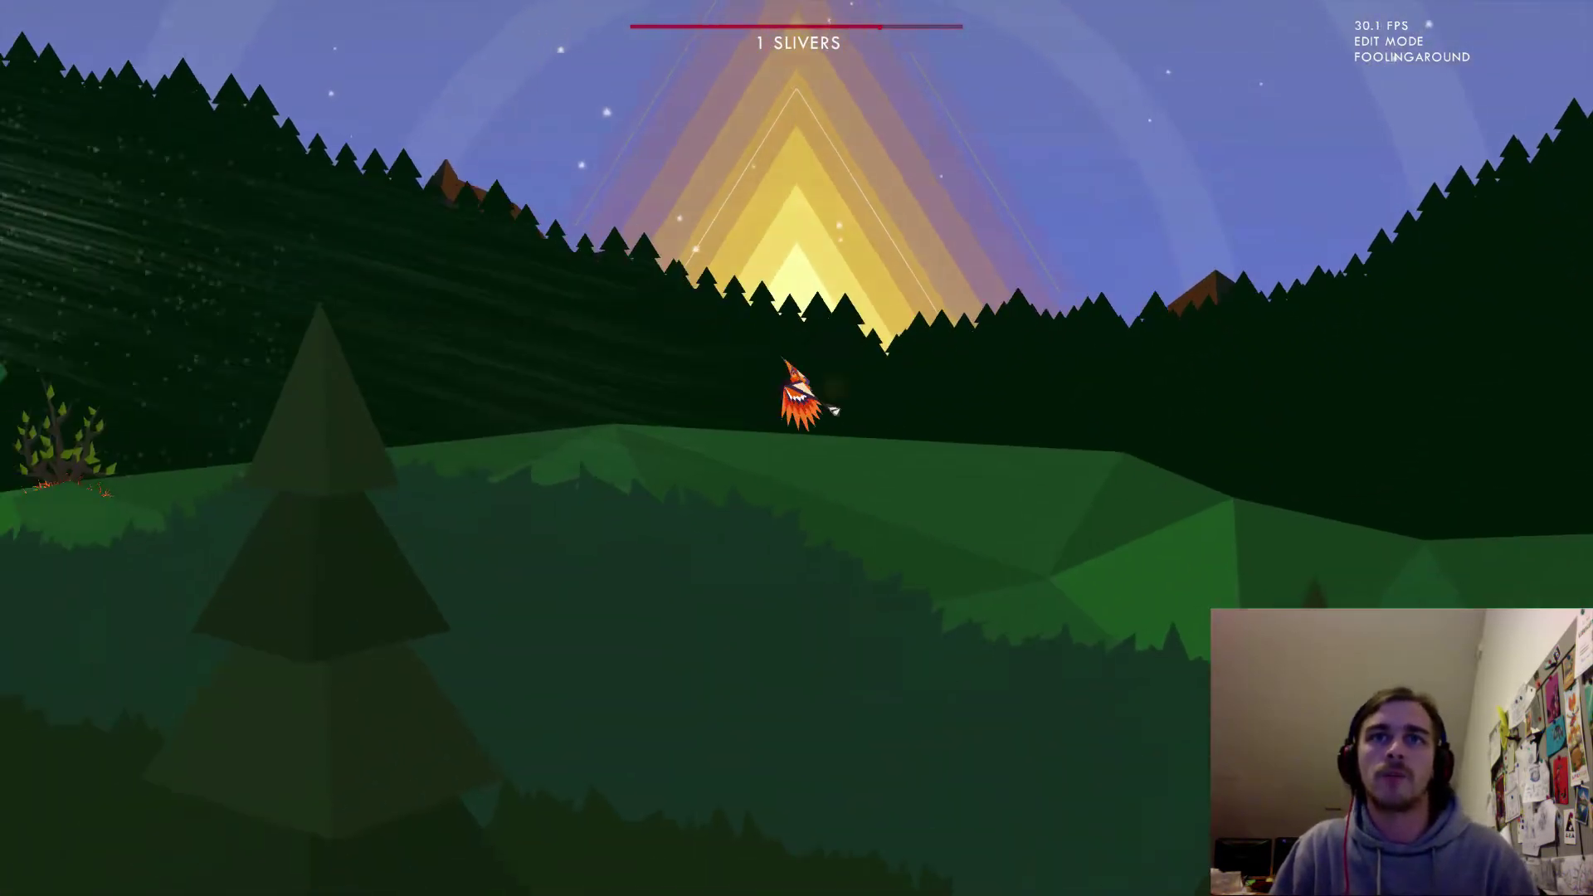
Pause the test play and bring back the level editor over the valley.
key(Escape)
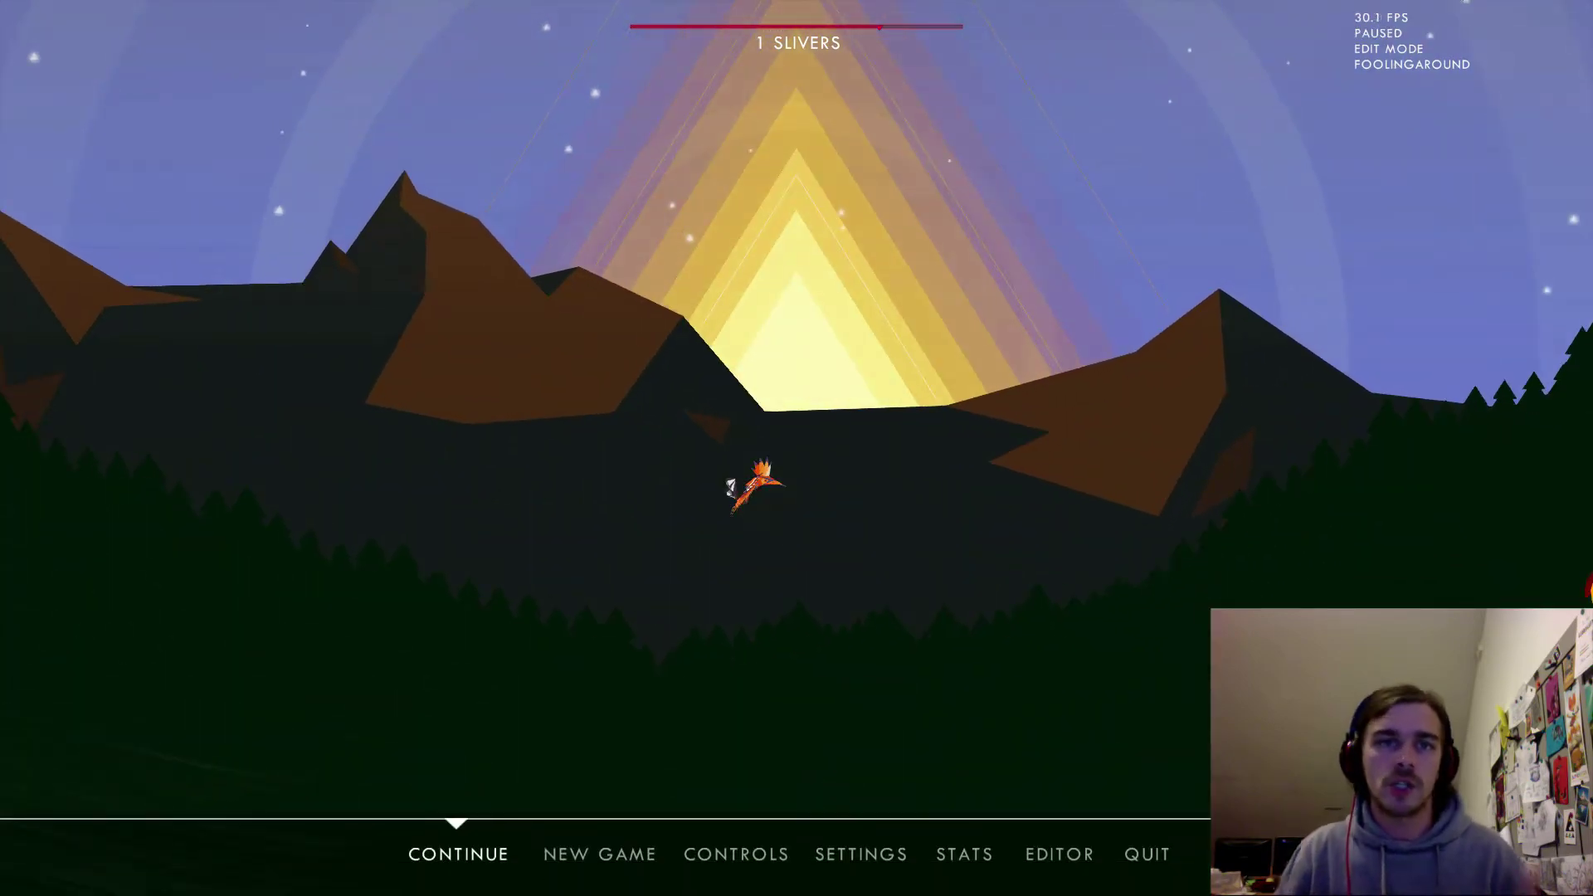
key(super+e)
scroll(357, 398, down, 1)
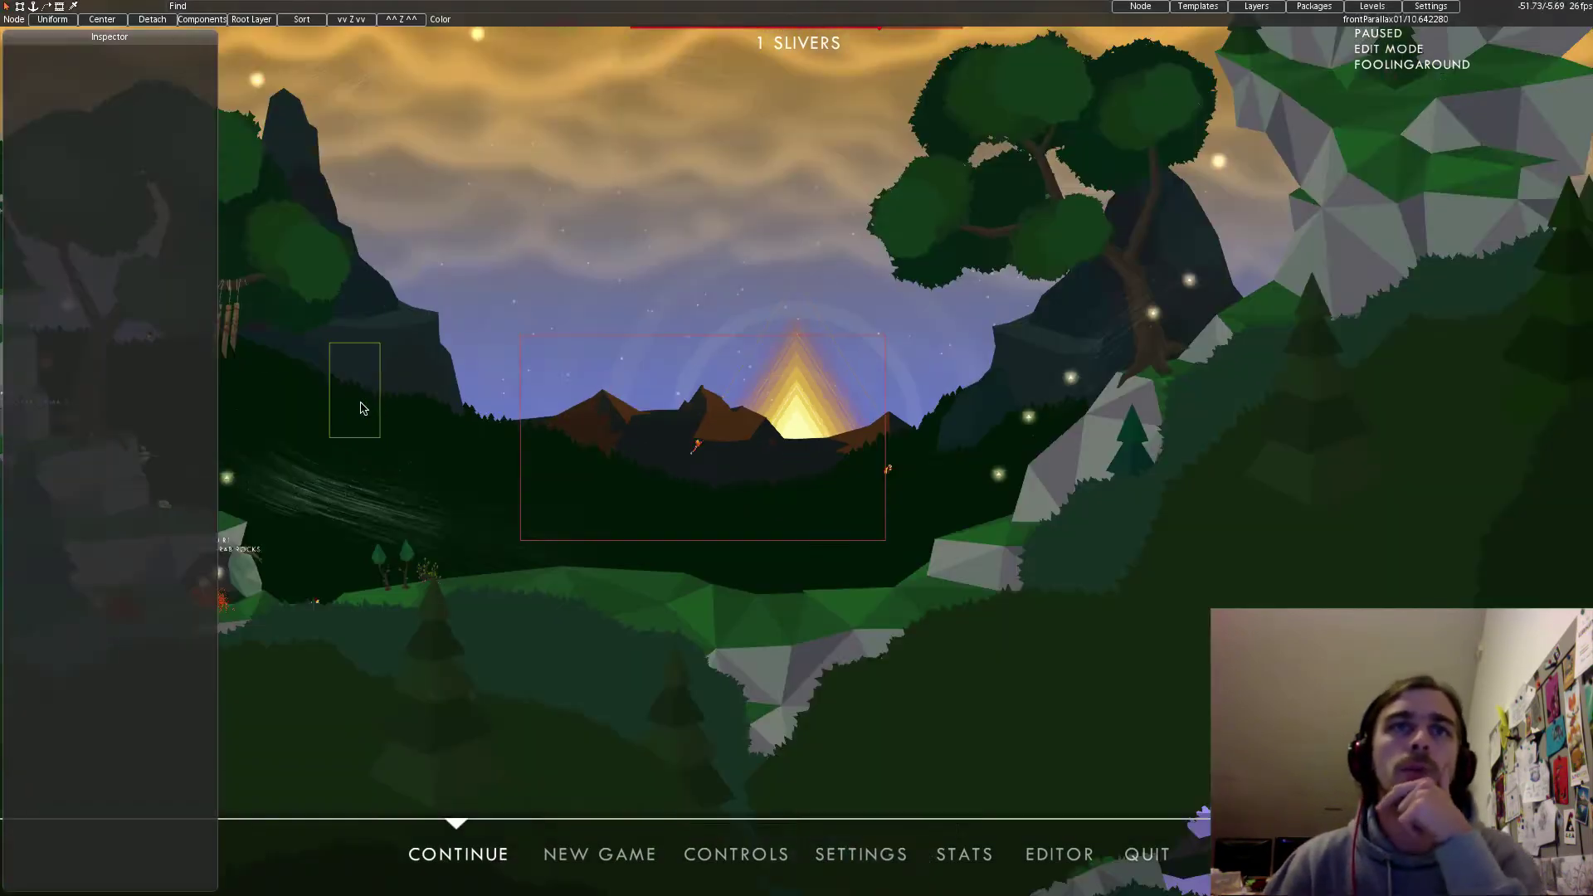
middle_drag(396, 409, 542, 440)
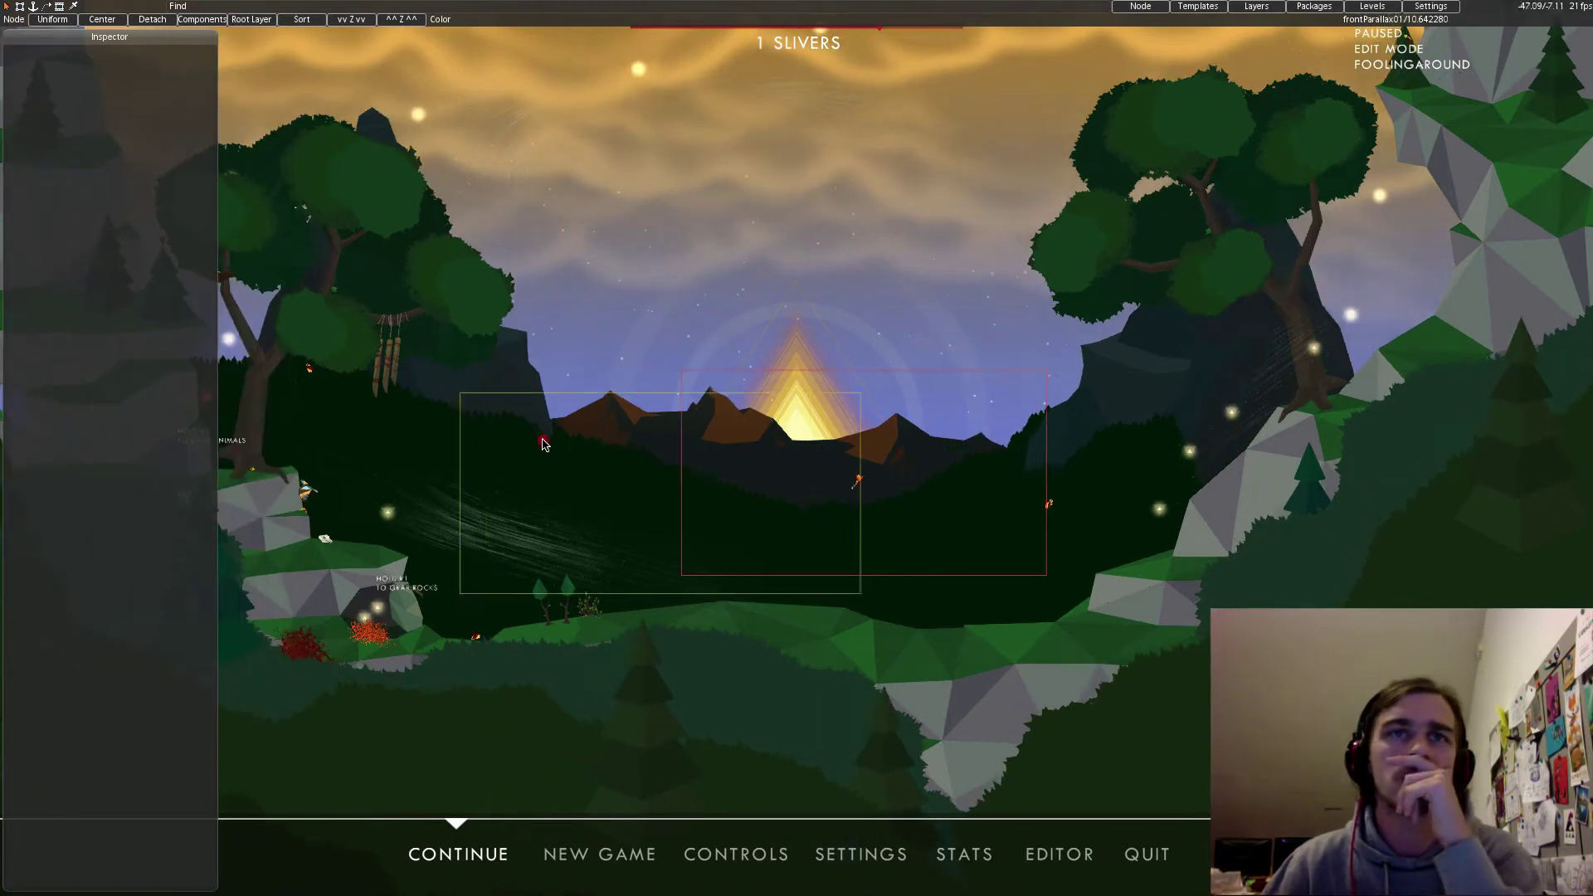
click(1198, 10)
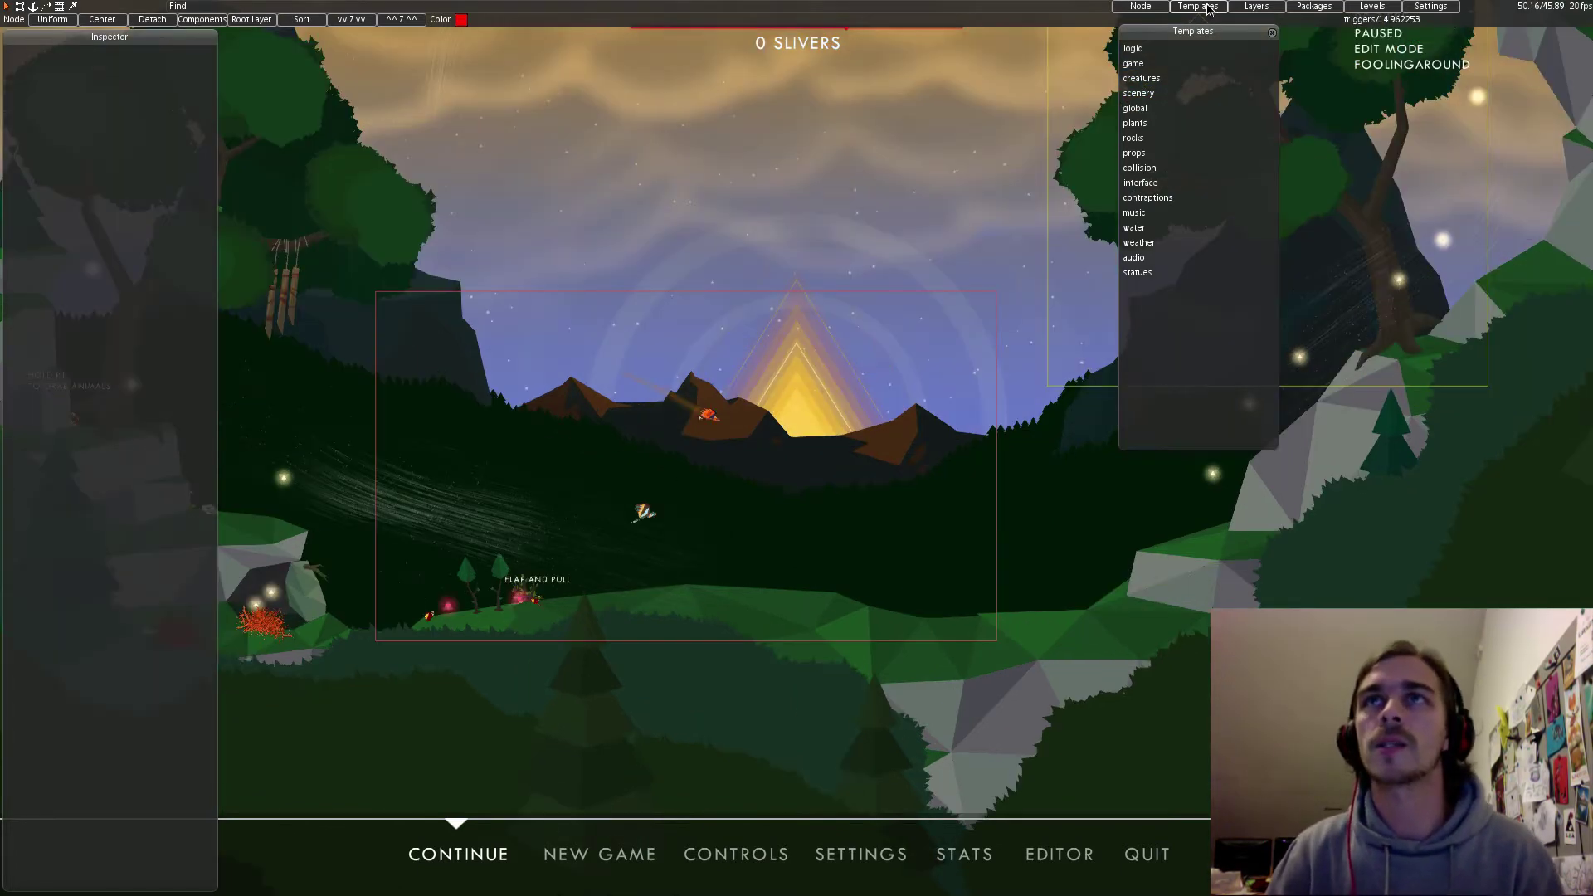
click(1207, 7)
Duplicate the damage zone on the orange thorn bush and place the copy in the open air above the meadow's right side.
middle_drag(475, 470, 654, 430)
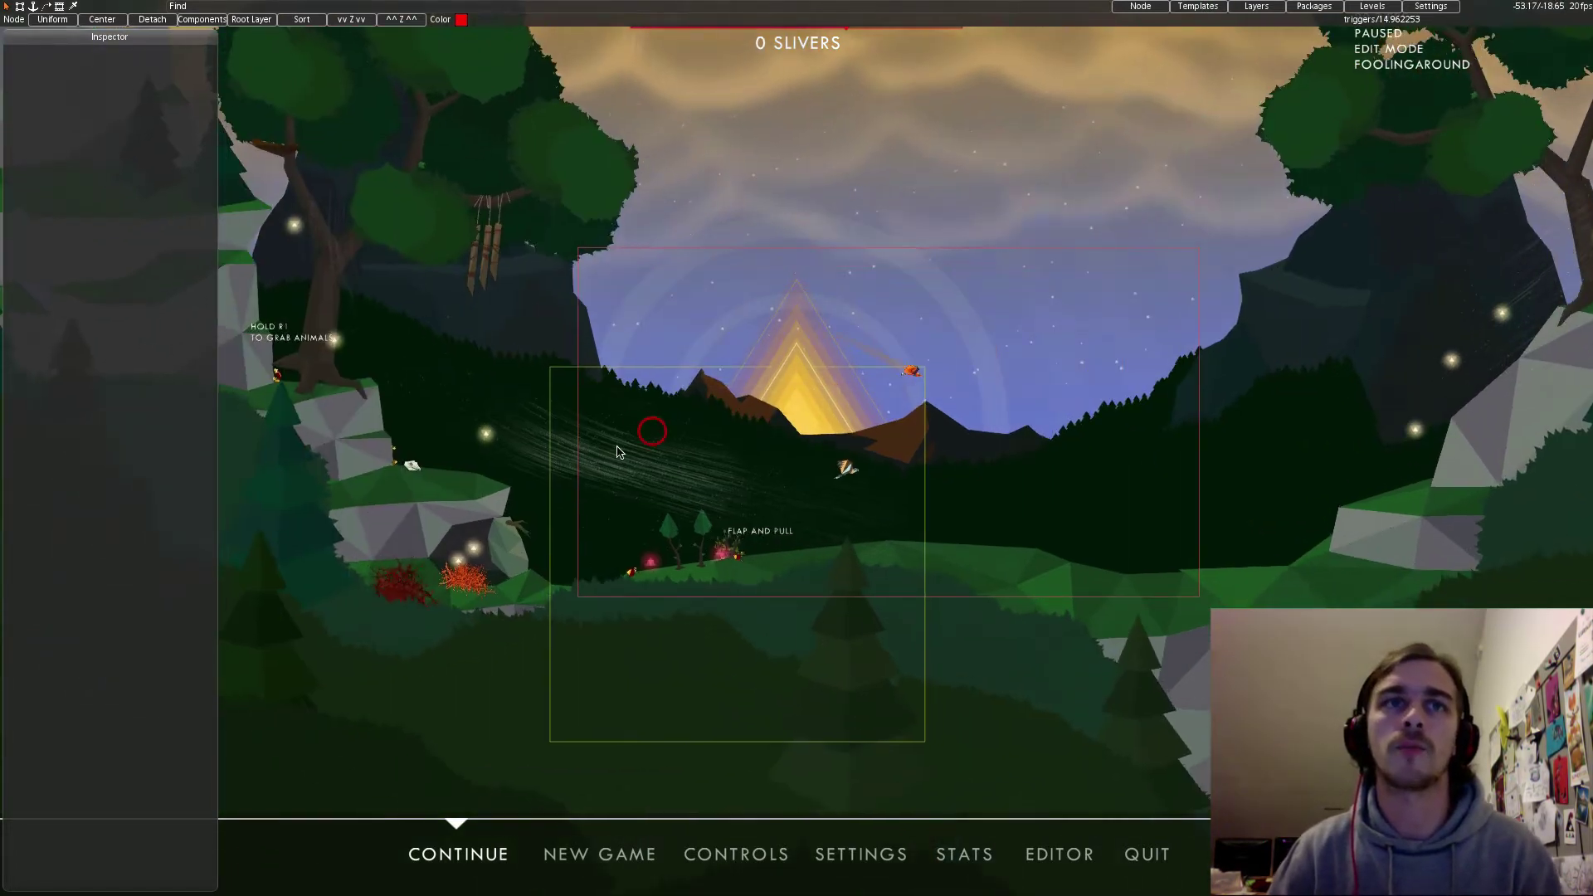
scroll(530, 499, up, 1)
middle_drag(530, 500, 605, 485)
scroll(584, 502, up, 2)
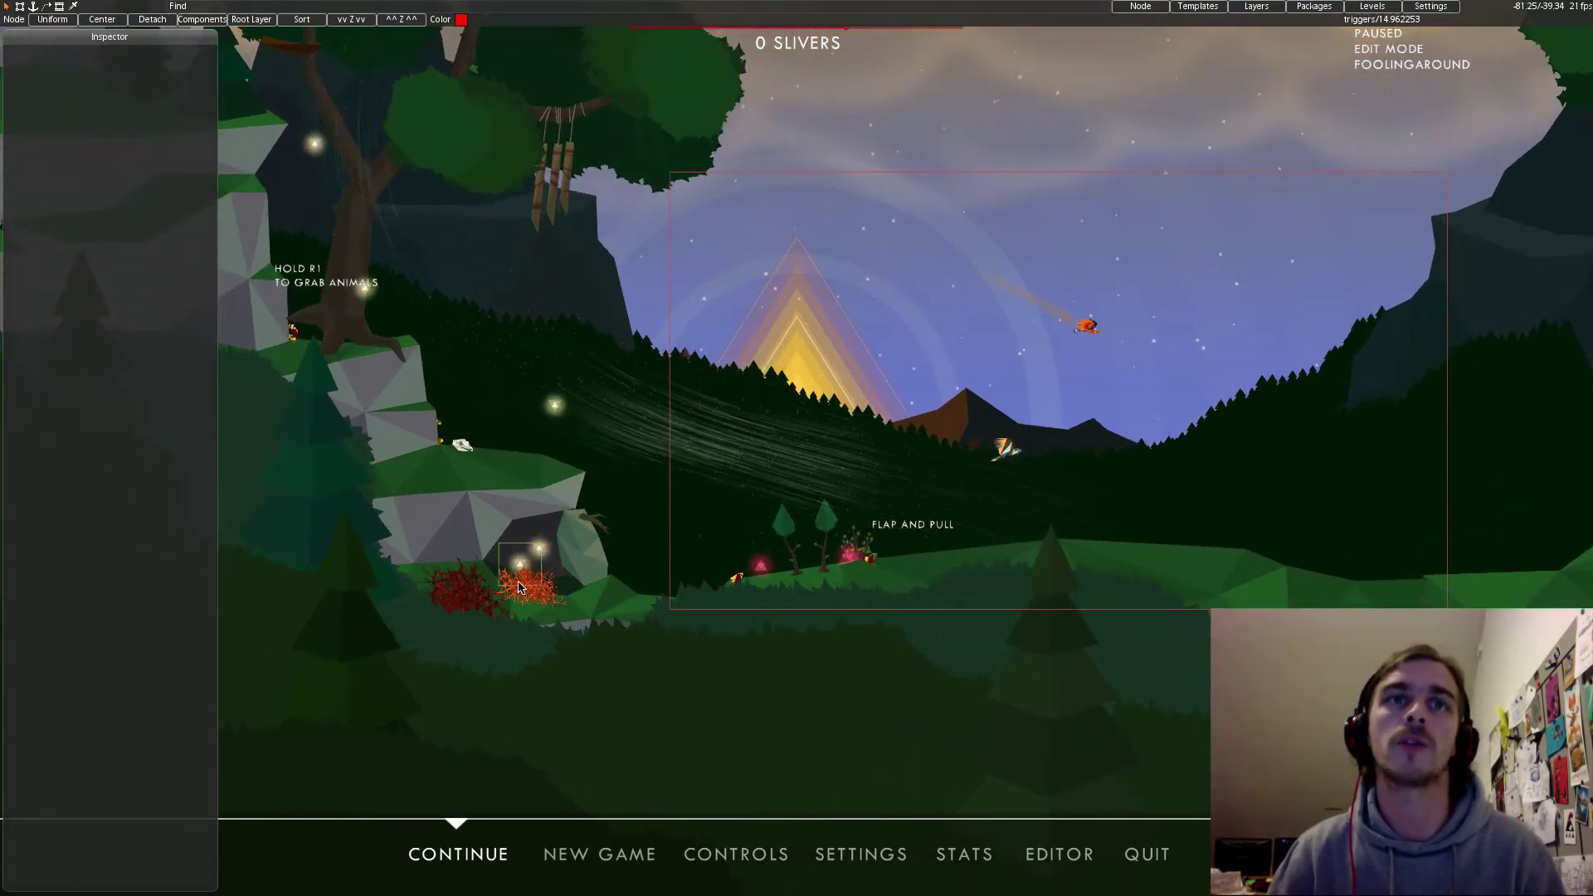
scroll(518, 587, up, 2)
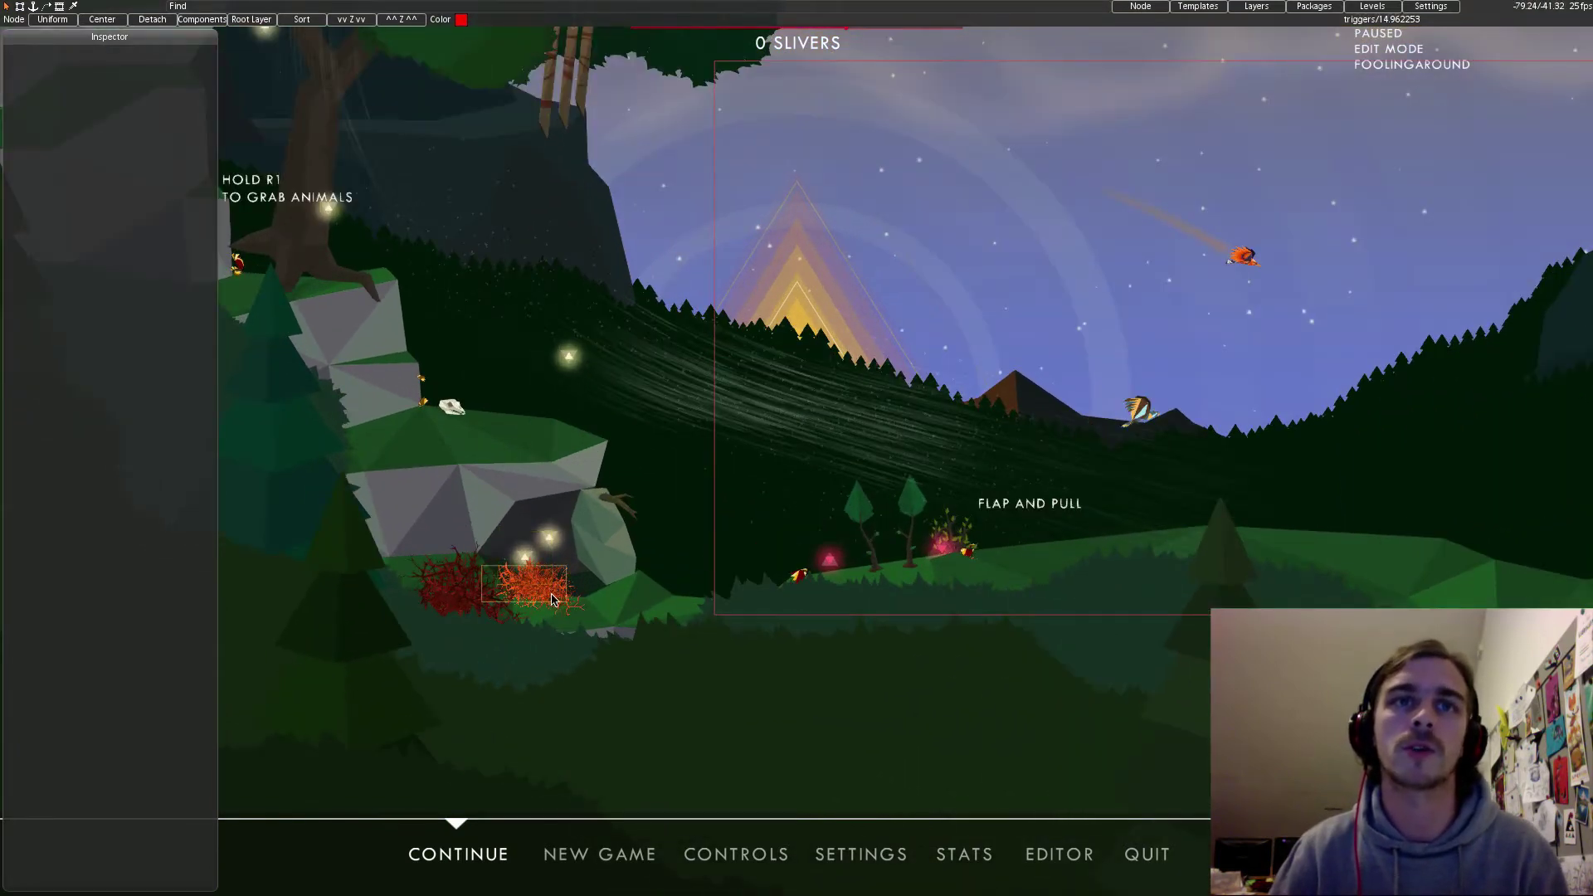
click(553, 599)
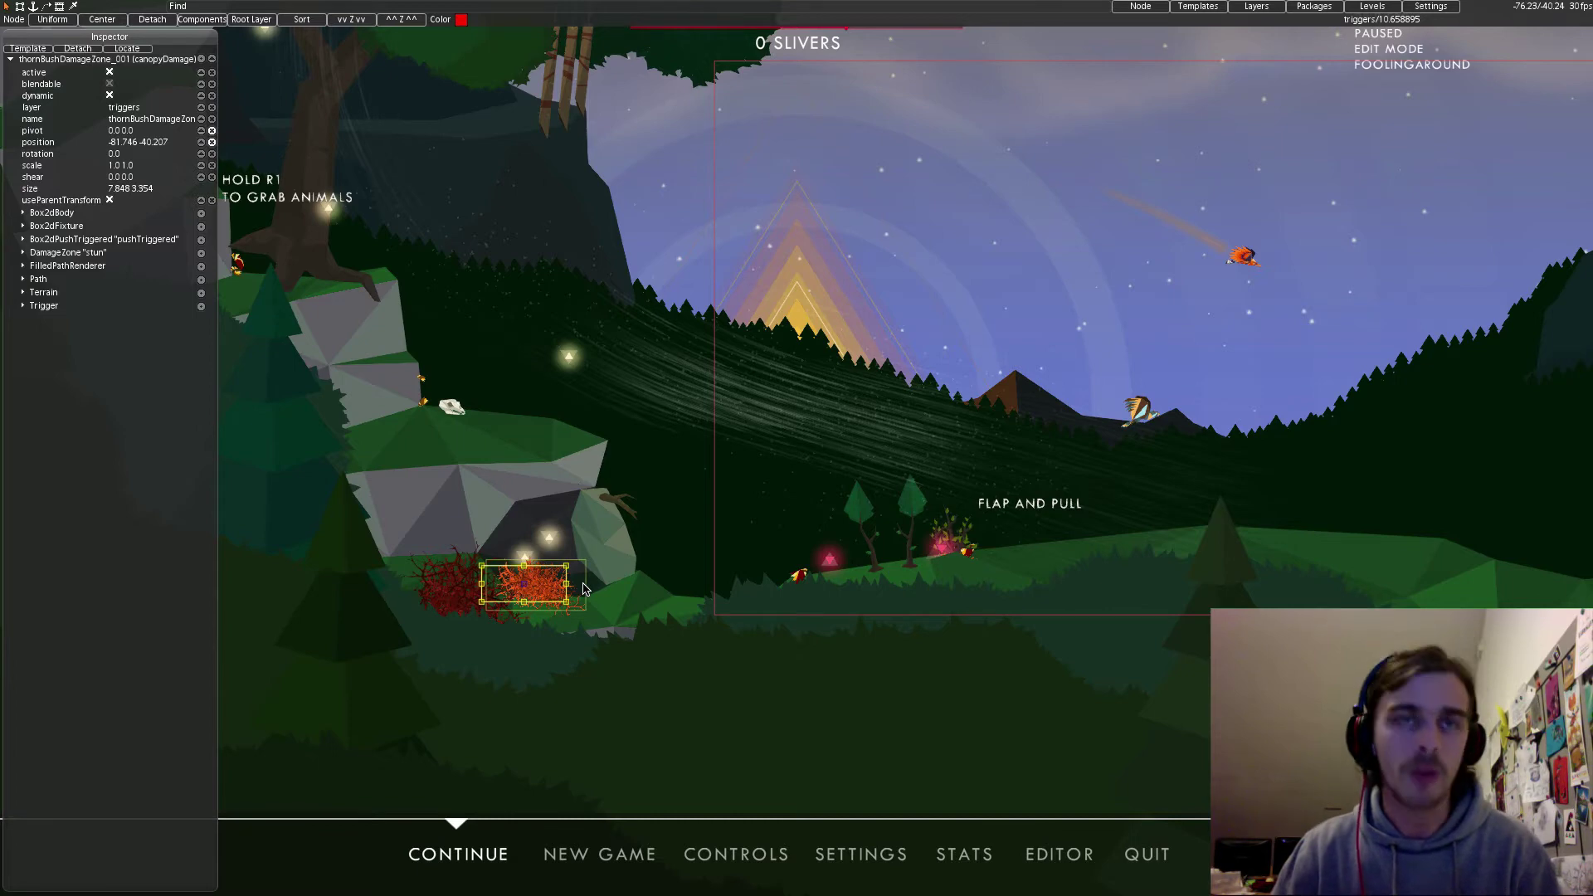
key(super)
key(super+v)
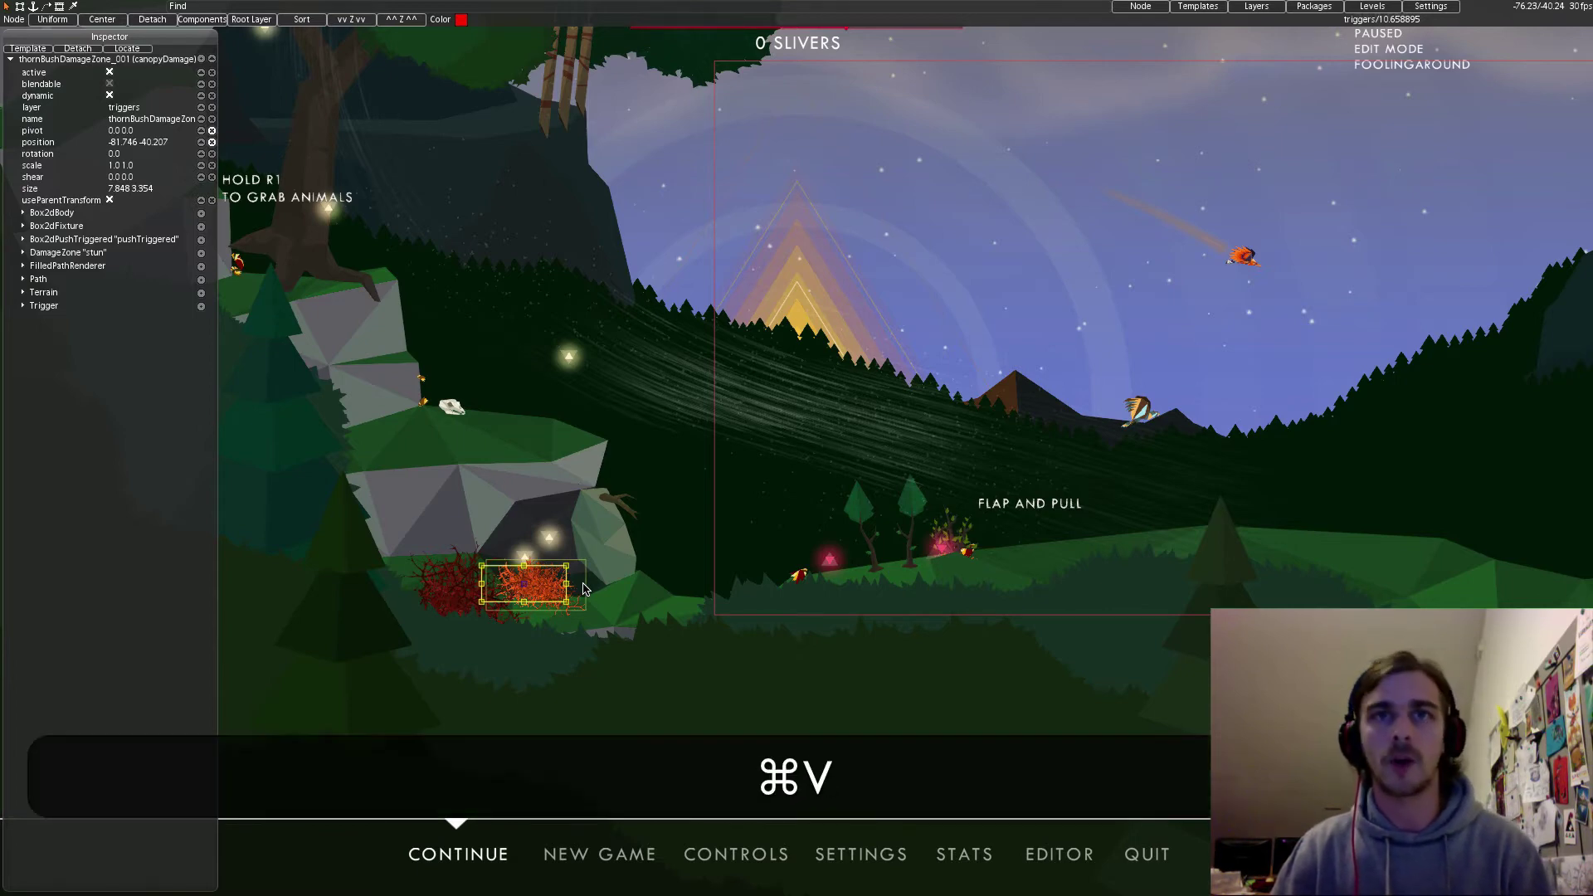
drag(817, 448, 1008, 438)
drag(1255, 452, 1362, 457)
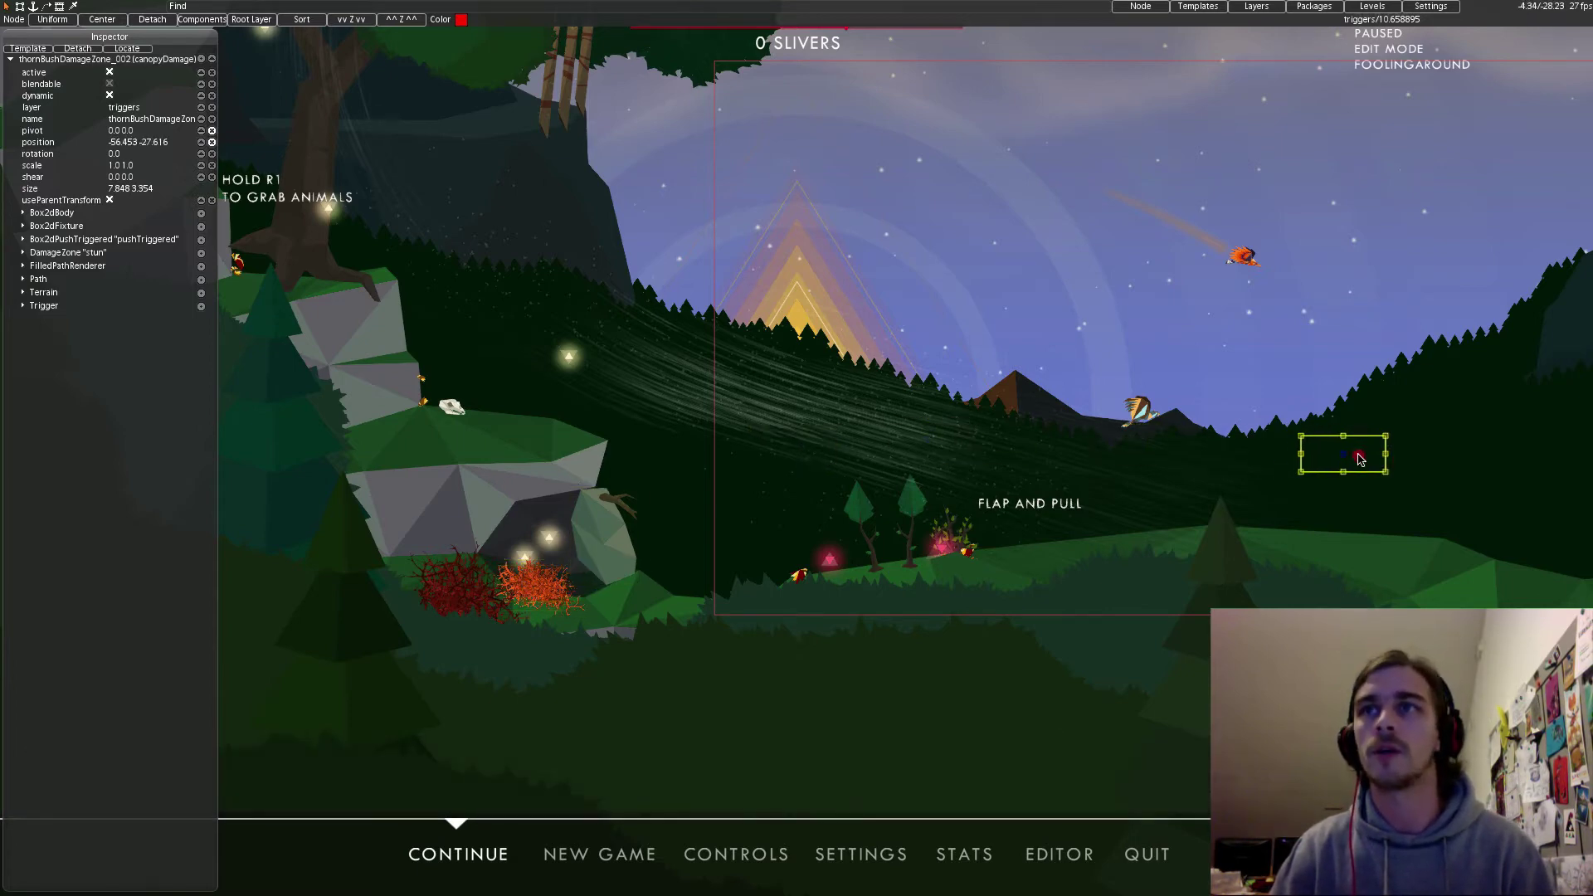
Move the copied damage zone across the meadow toward the rocky slope at its far right end and show the collision outlines.
middle_drag(1362, 458, 896, 508)
drag(900, 507, 1169, 531)
scroll(1166, 533, up, 5)
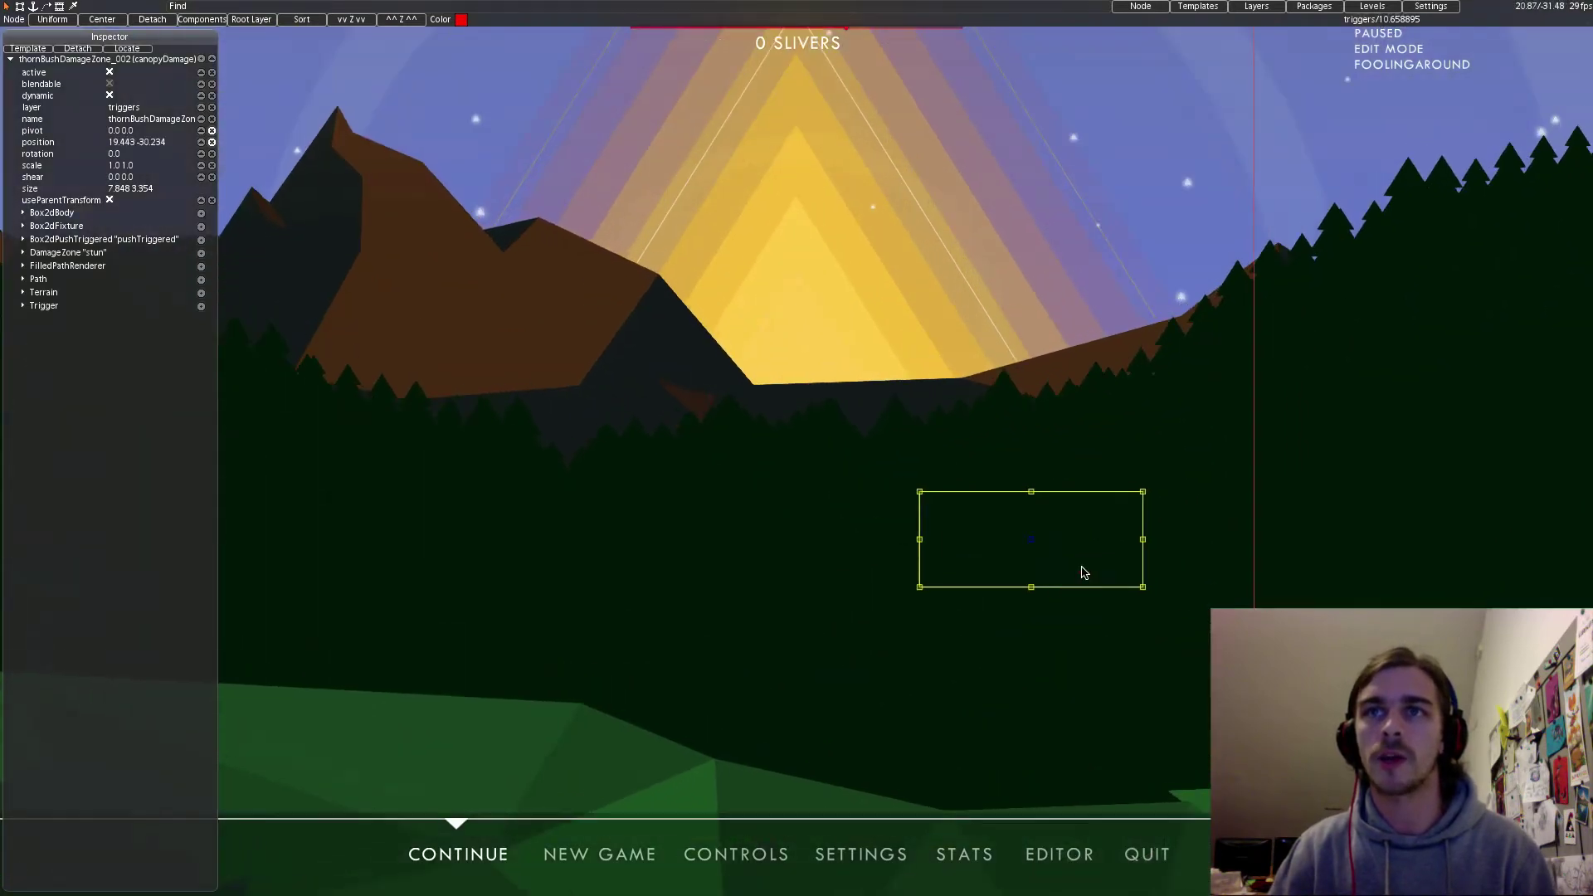
scroll(1070, 543, down, 3)
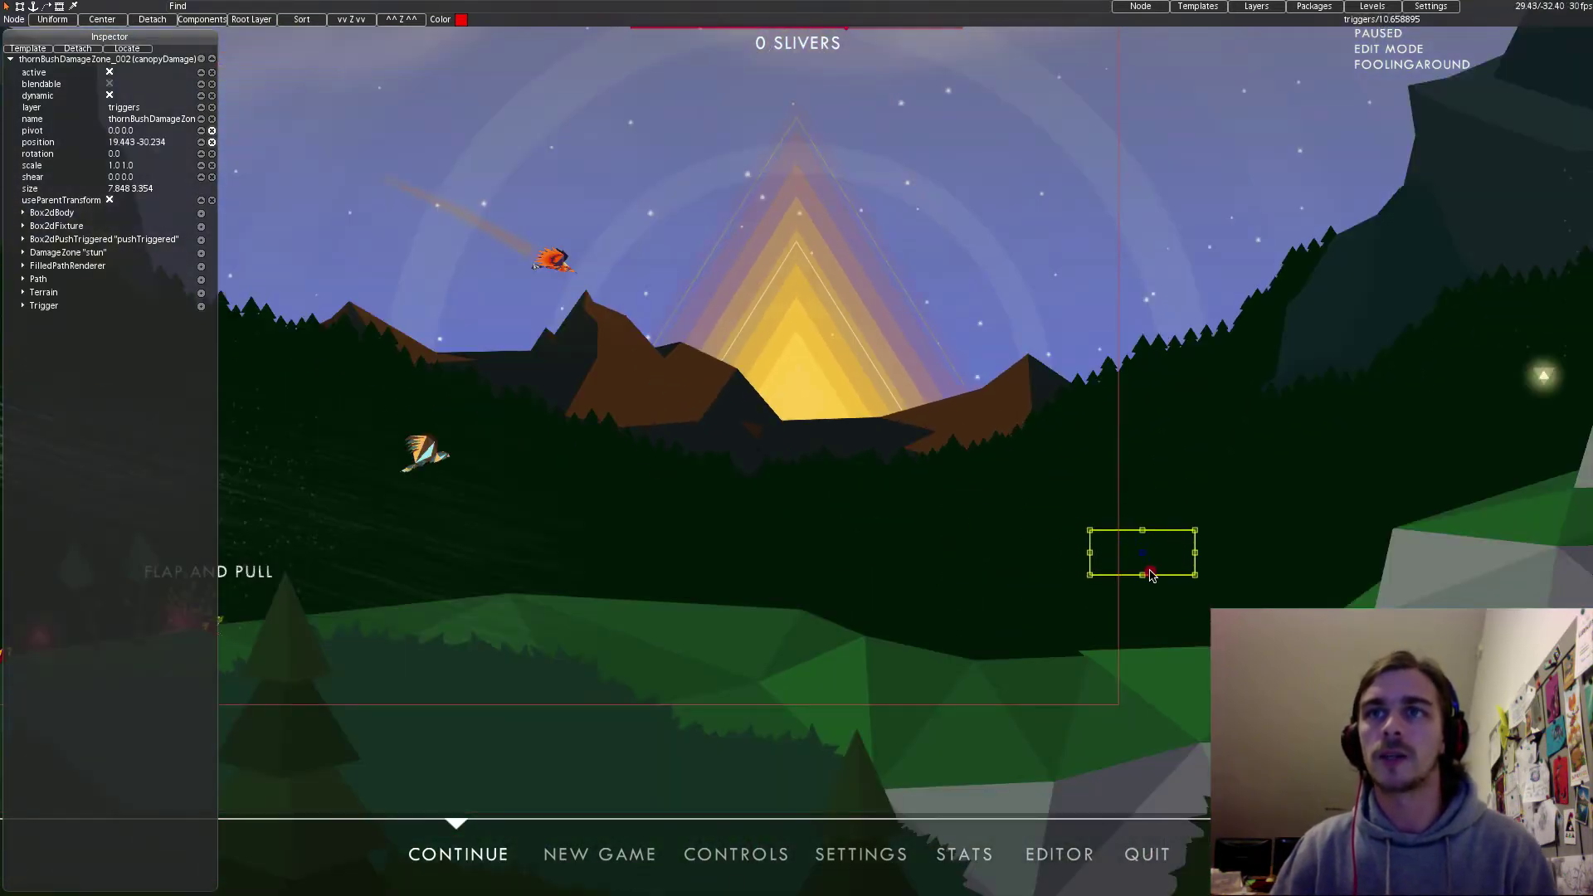
key(F3)
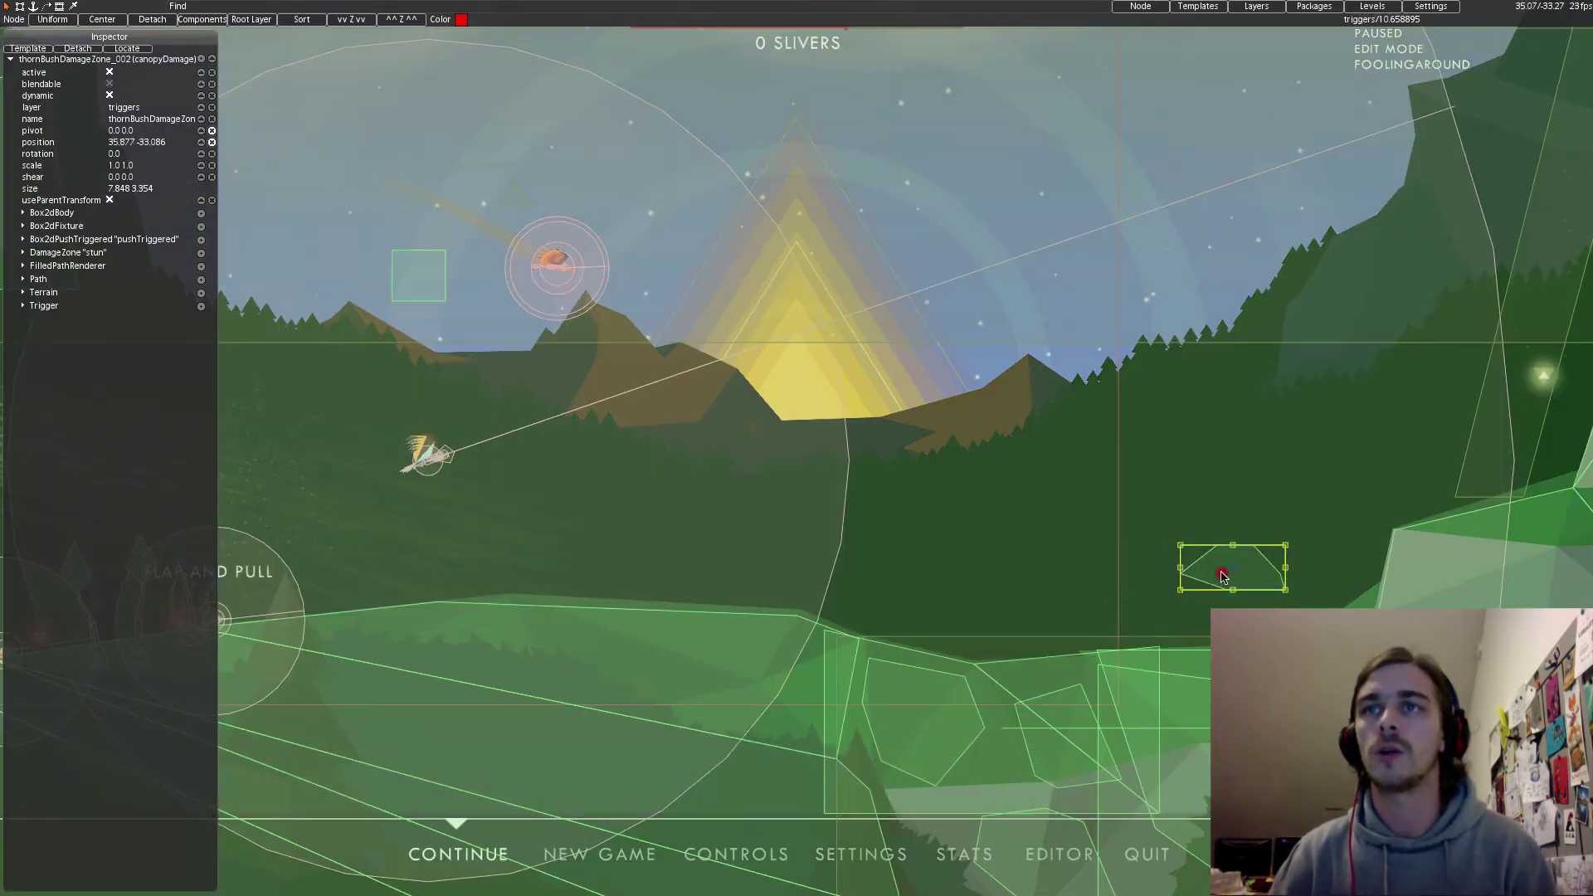
Rotate the copied damage zone to about 39 degrees, scale it to about 1.93 and fit it against the rocky slope.
scroll(1070, 531, down, 5)
scroll(932, 440, down, 3)
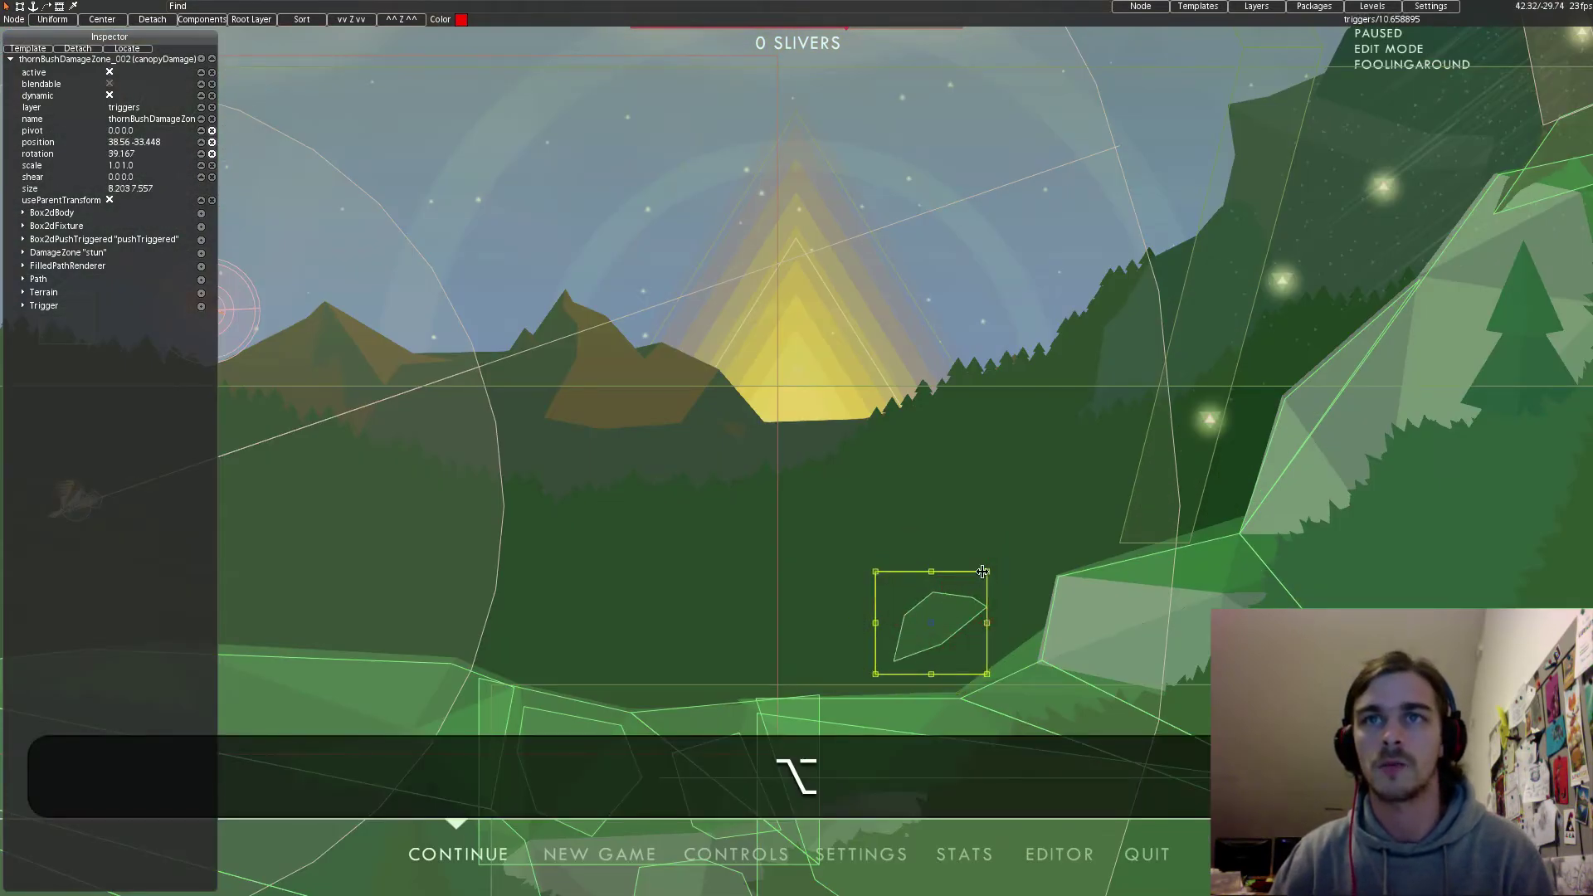
drag(985, 572, 1047, 525)
drag(938, 632, 986, 651)
Duplicate the bright orange thorn bush at the foot of the left cliff.
scroll(580, 610, down, 4)
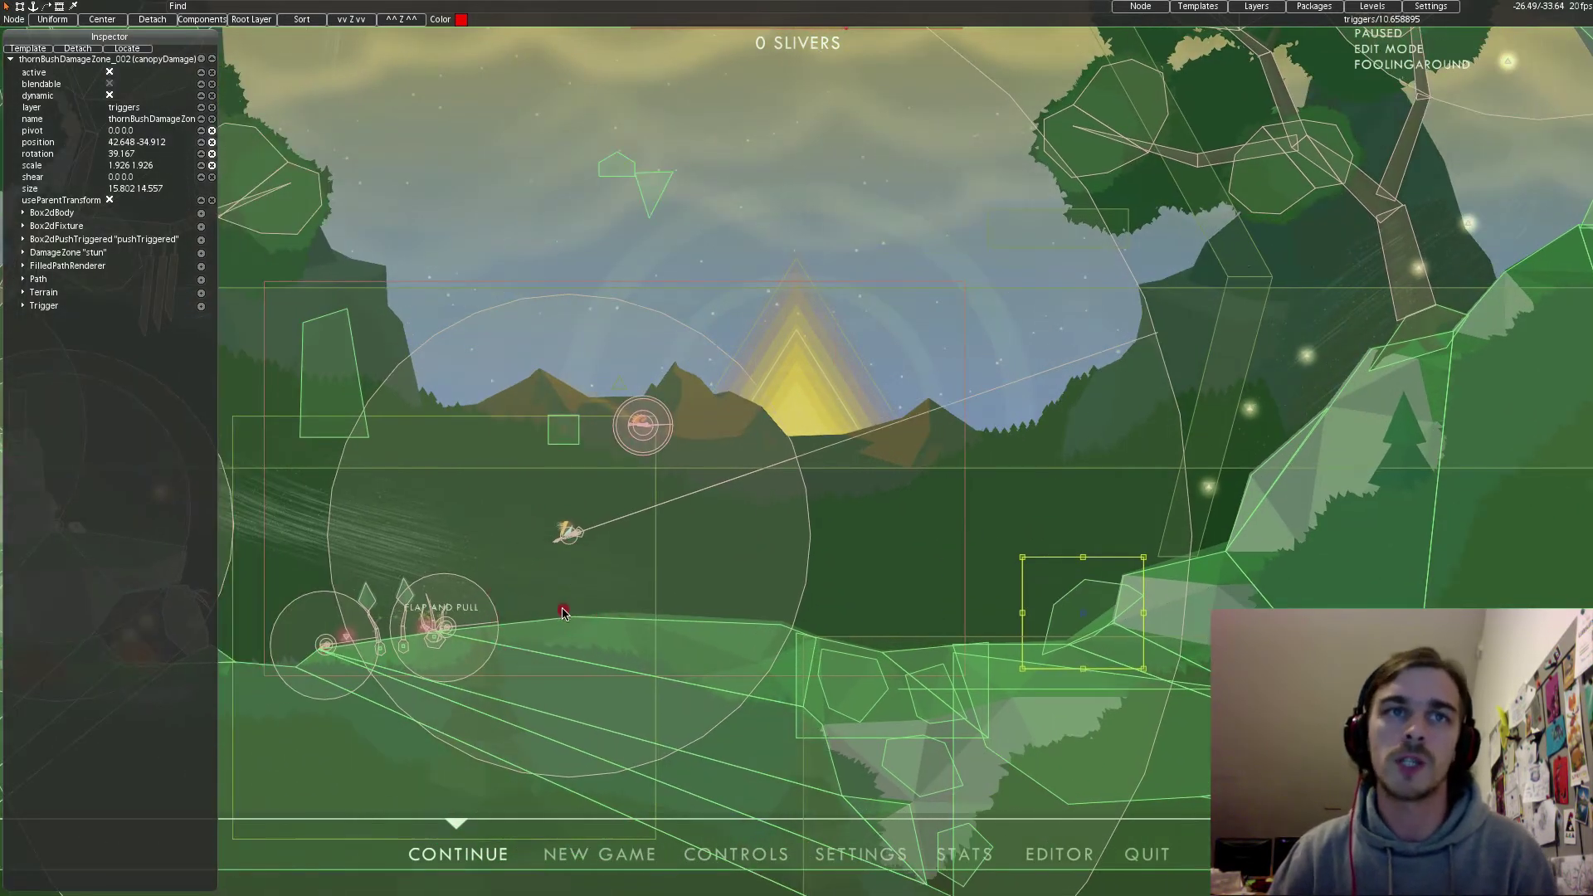
middle_drag(563, 612, 821, 562)
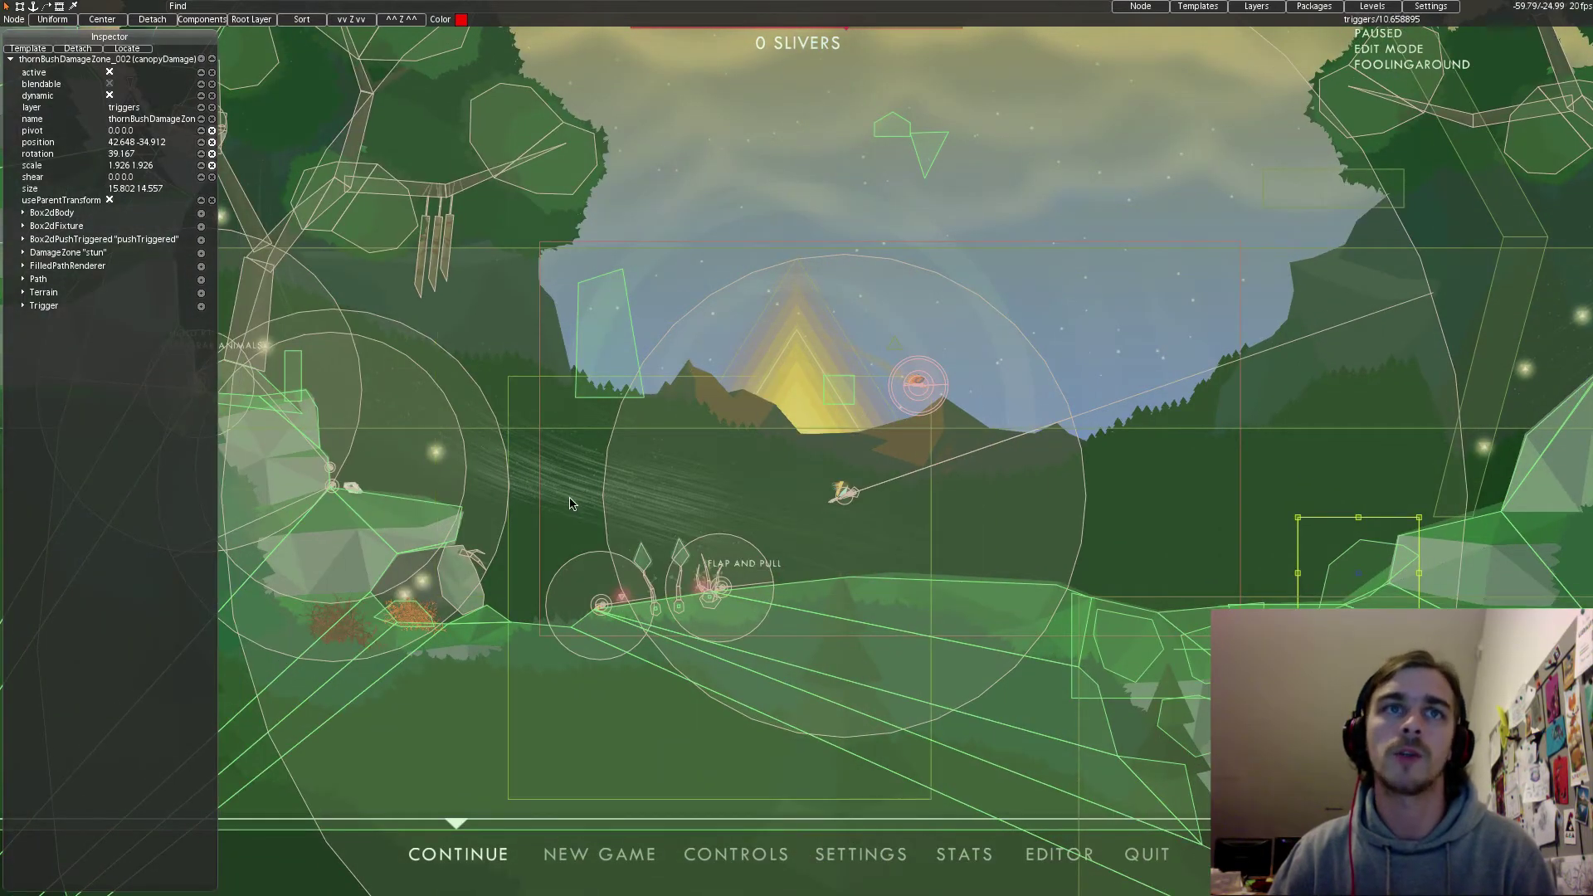
scroll(409, 603, up, 3)
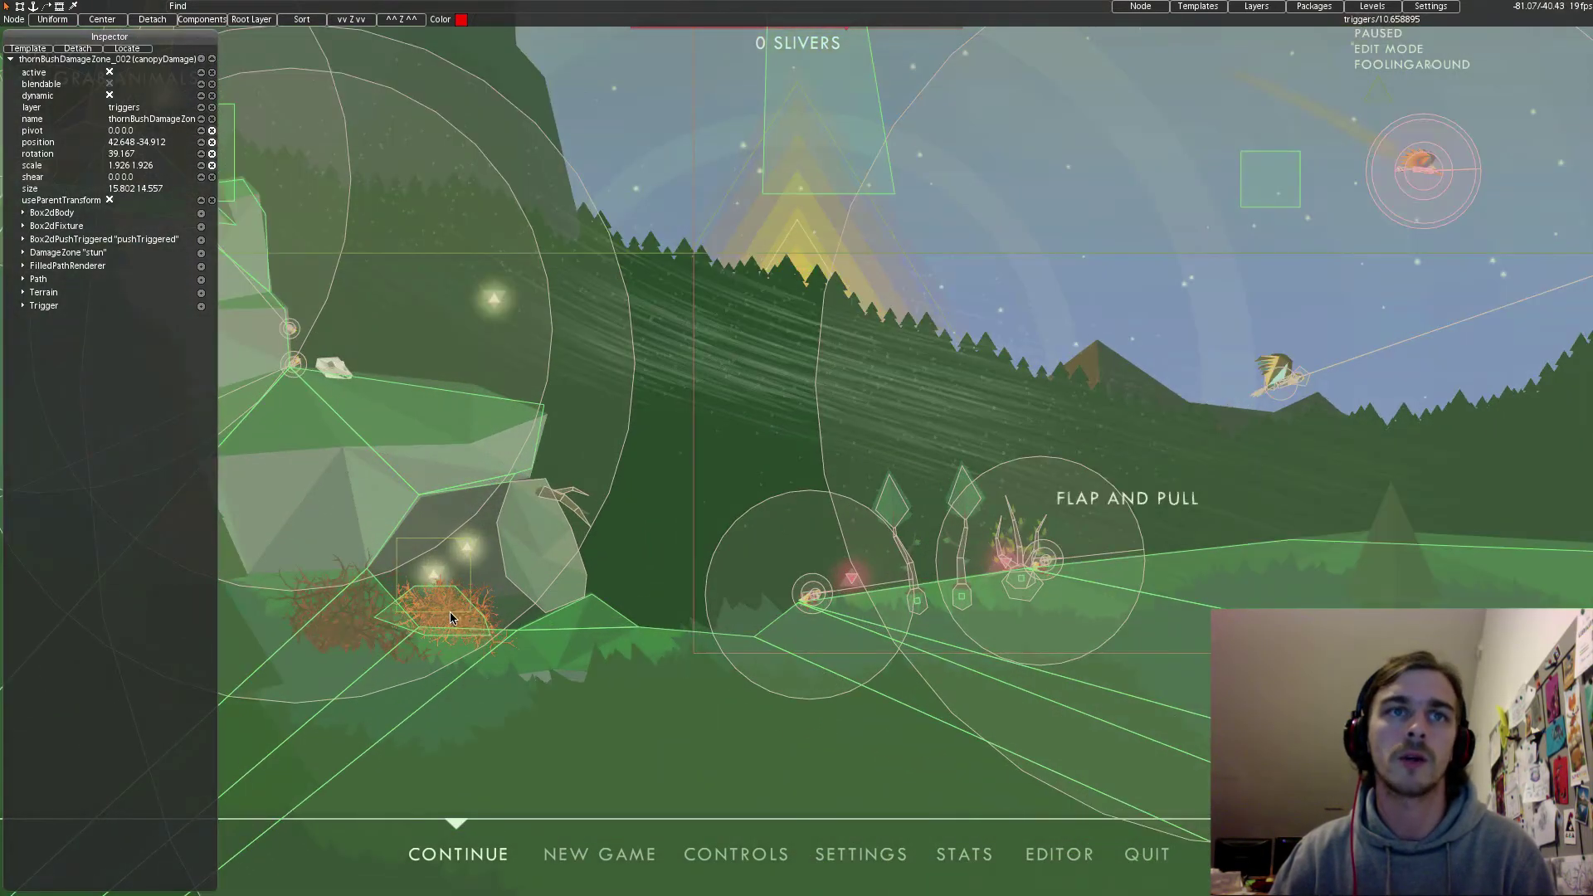
click(500, 599)
key(super)
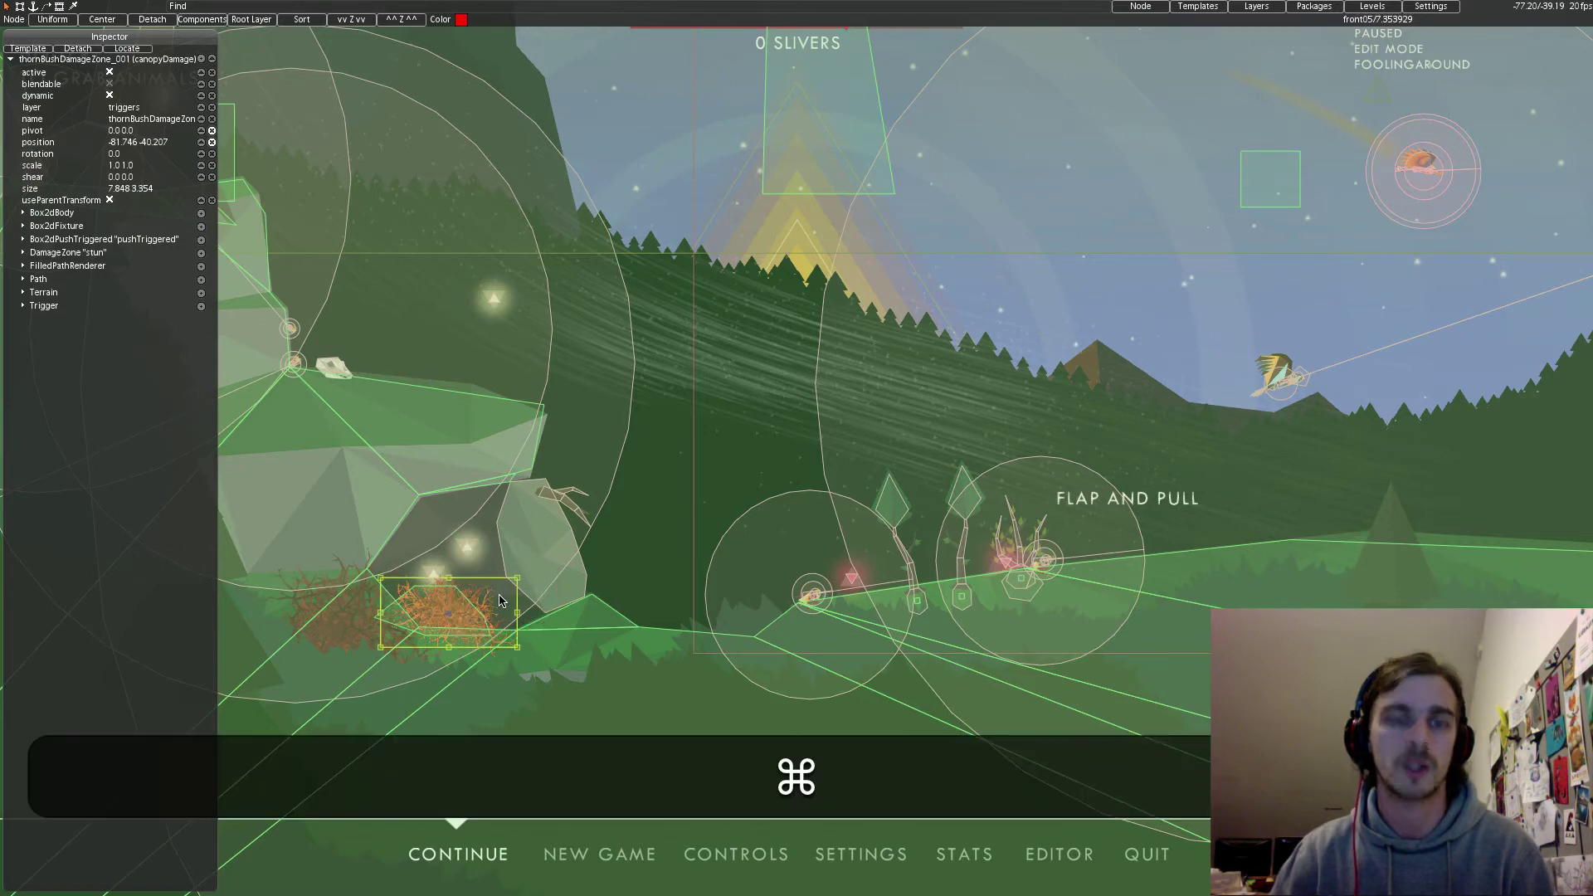
key(super+v)
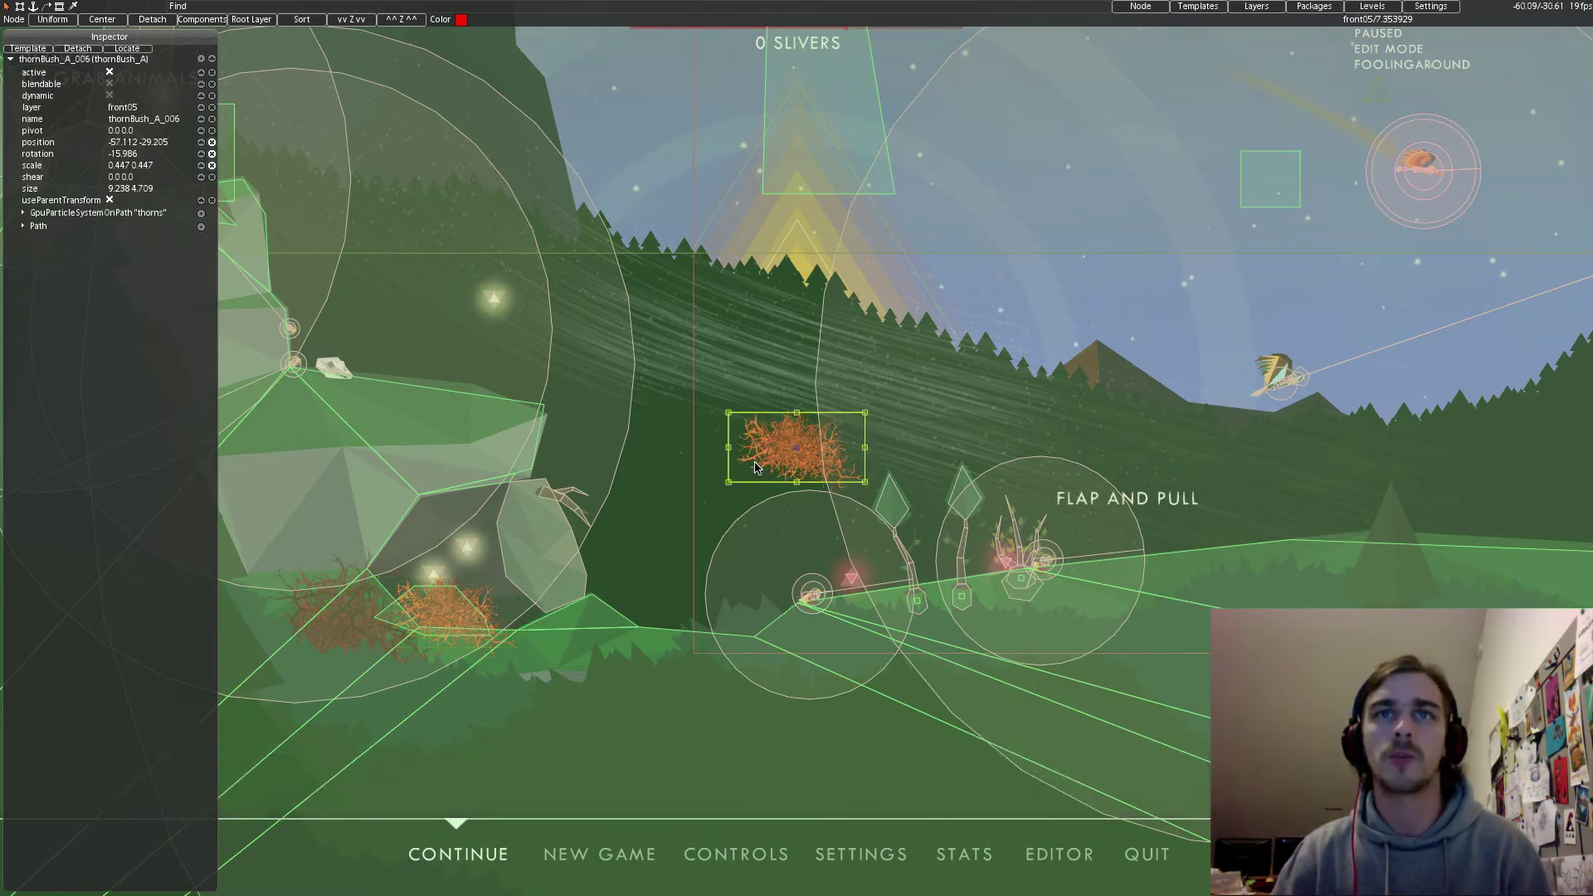
Place the copied thorn bush over the damage zone on the right slope, rotated to about 28 degrees and scaled to about 0.85.
drag(755, 463, 1413, 499)
middle_drag(1412, 499, 853, 533)
drag(859, 535, 1068, 564)
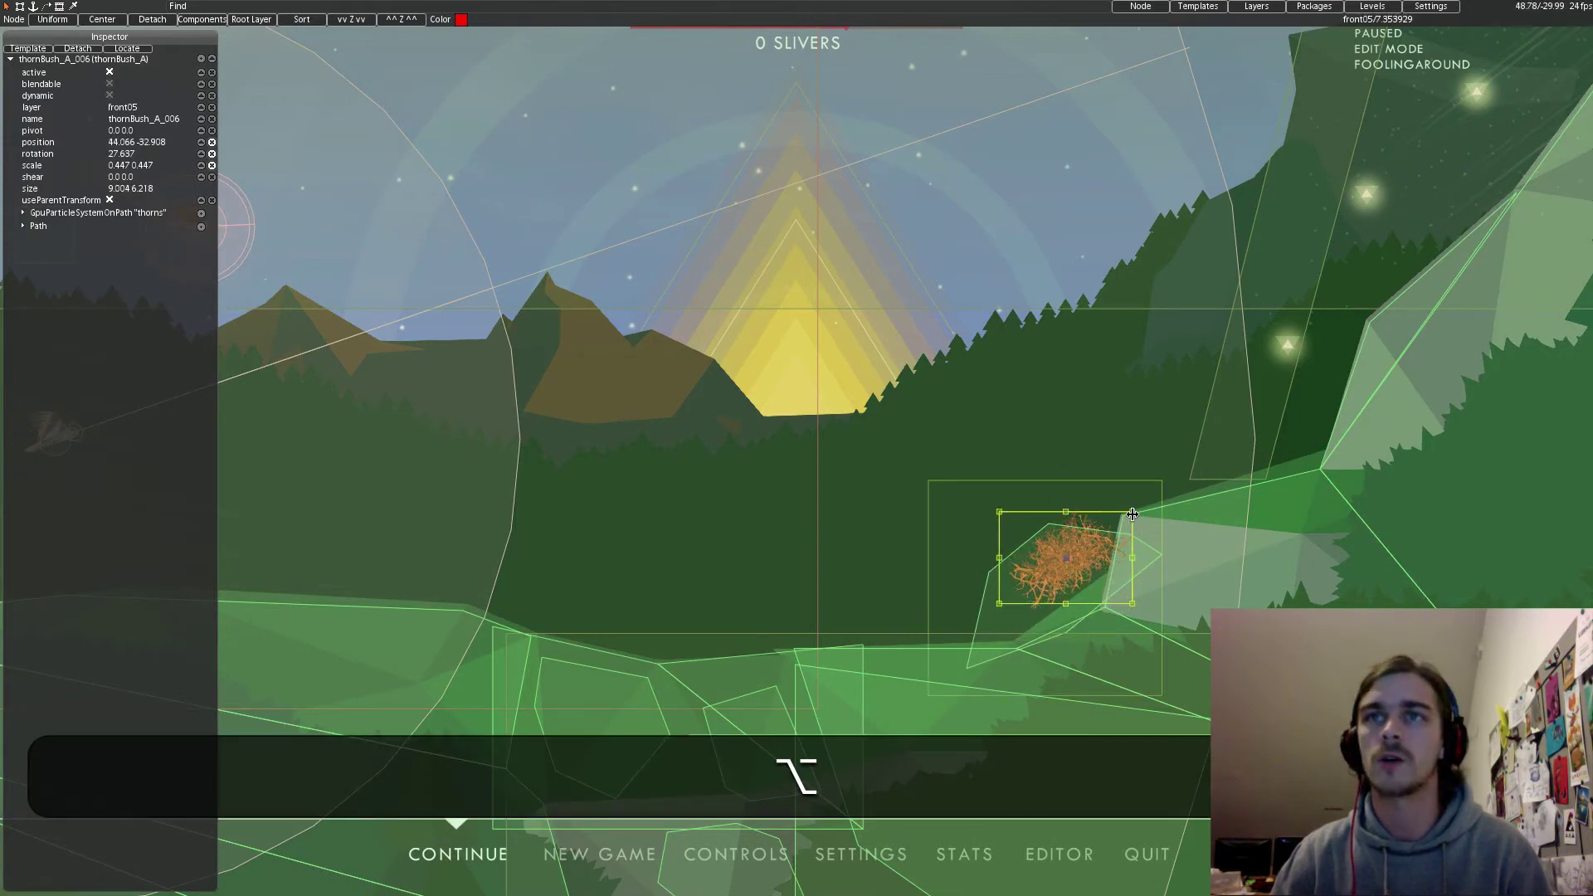
alt+drag(1132, 514, 1188, 471)
drag(1100, 566, 1090, 588)
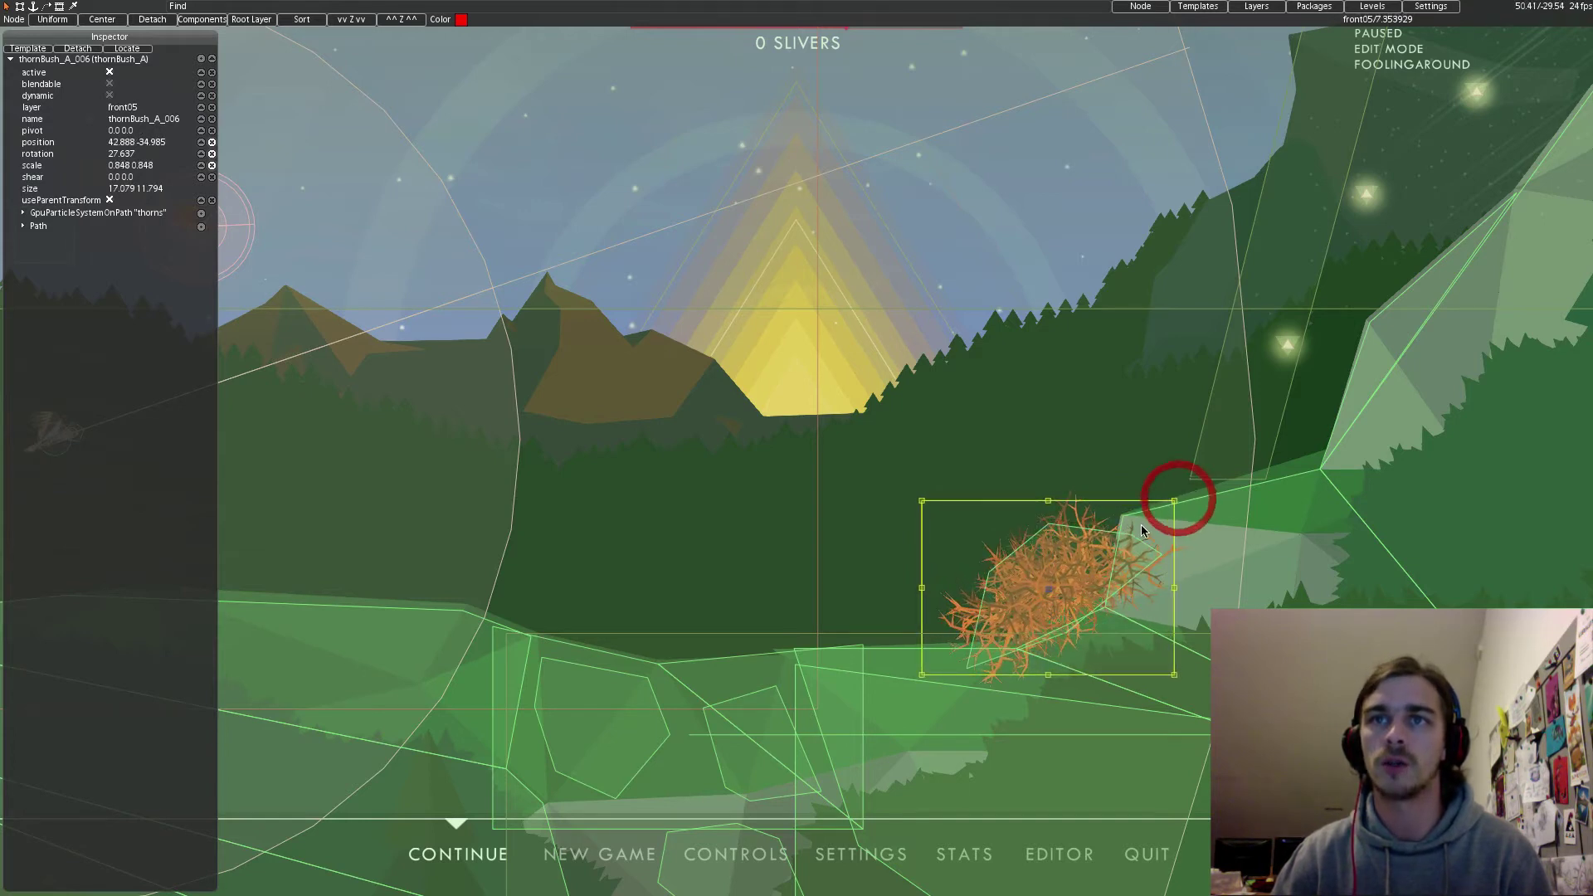
Resume play to test the new thorn bush with the bird and return to the level editor.
key(super+e)
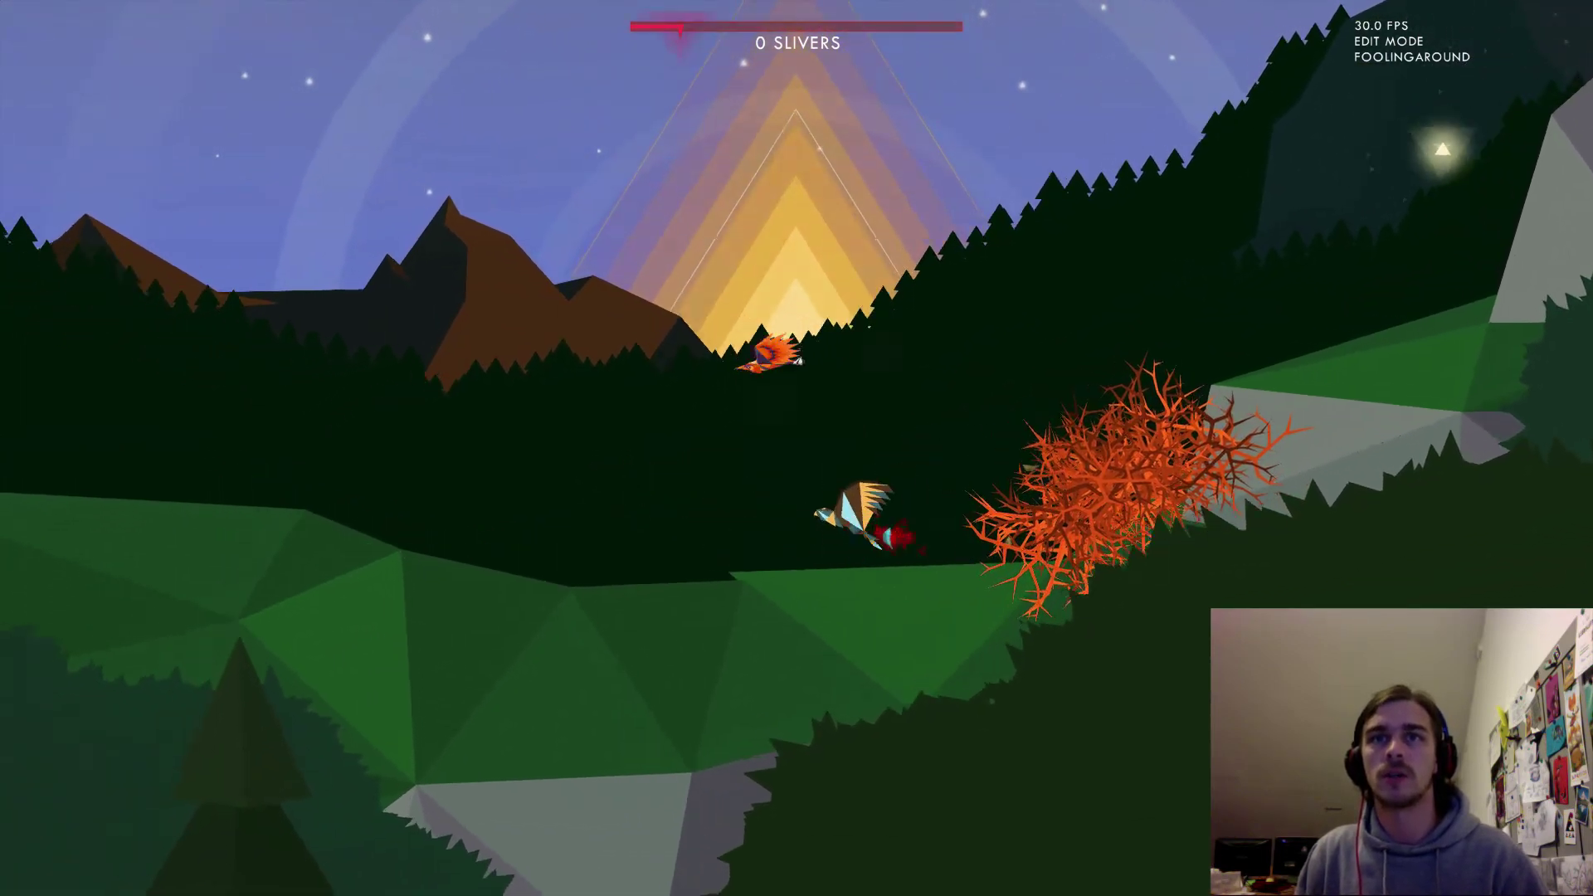
key(Escape)
Add two bees swarms from the creature templates in the sky over the valley, plus a mosquitos swarm near the left peak.
scroll(764, 459, down, 5)
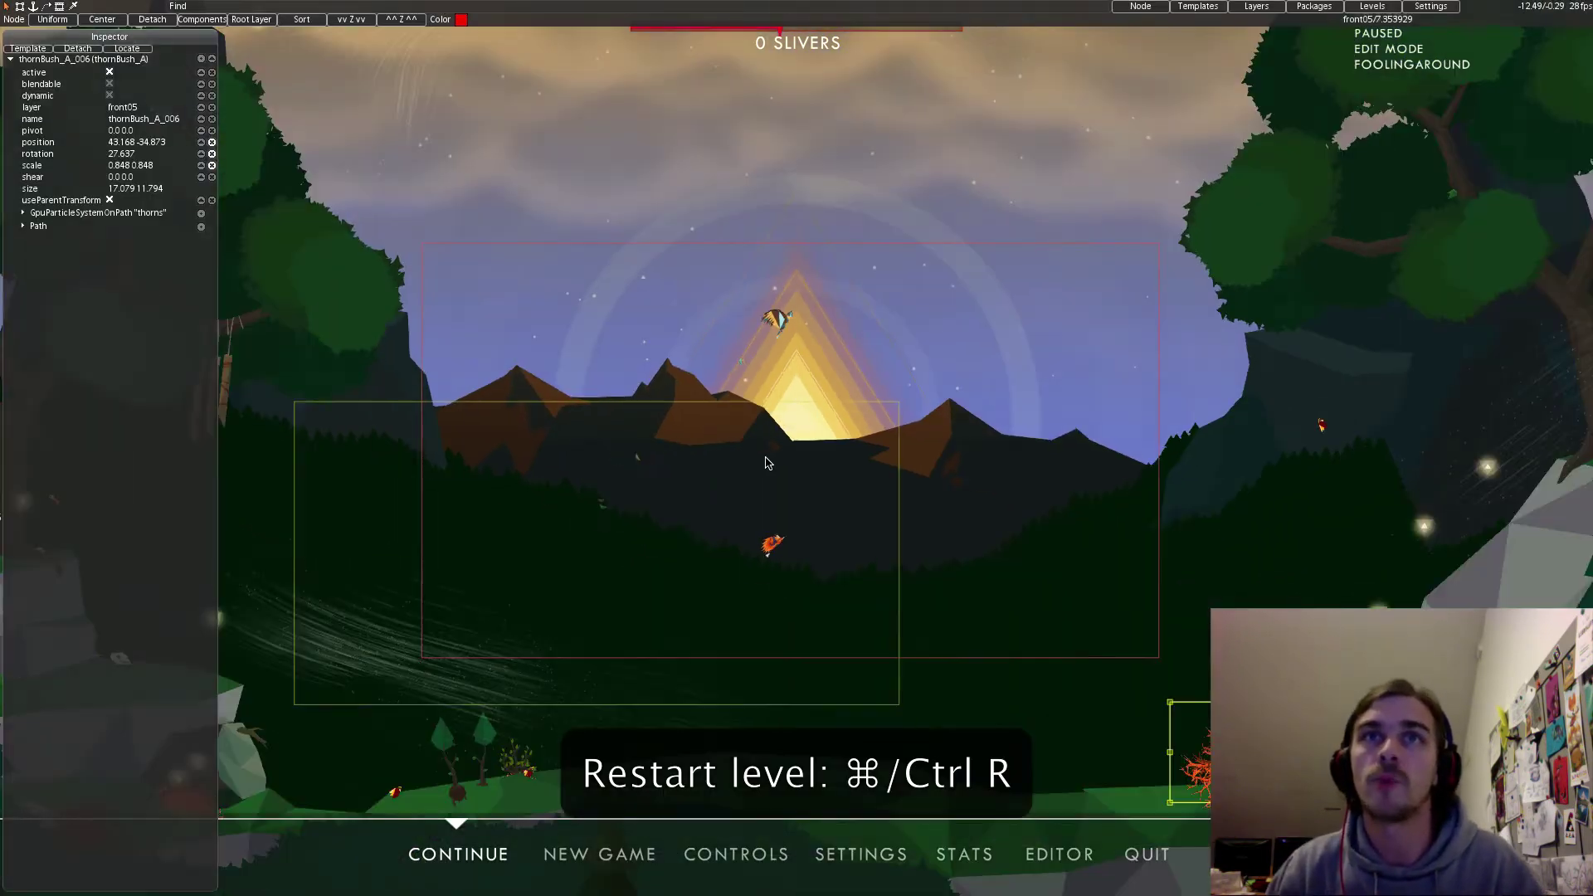
middle_drag(547, 345, 630, 463)
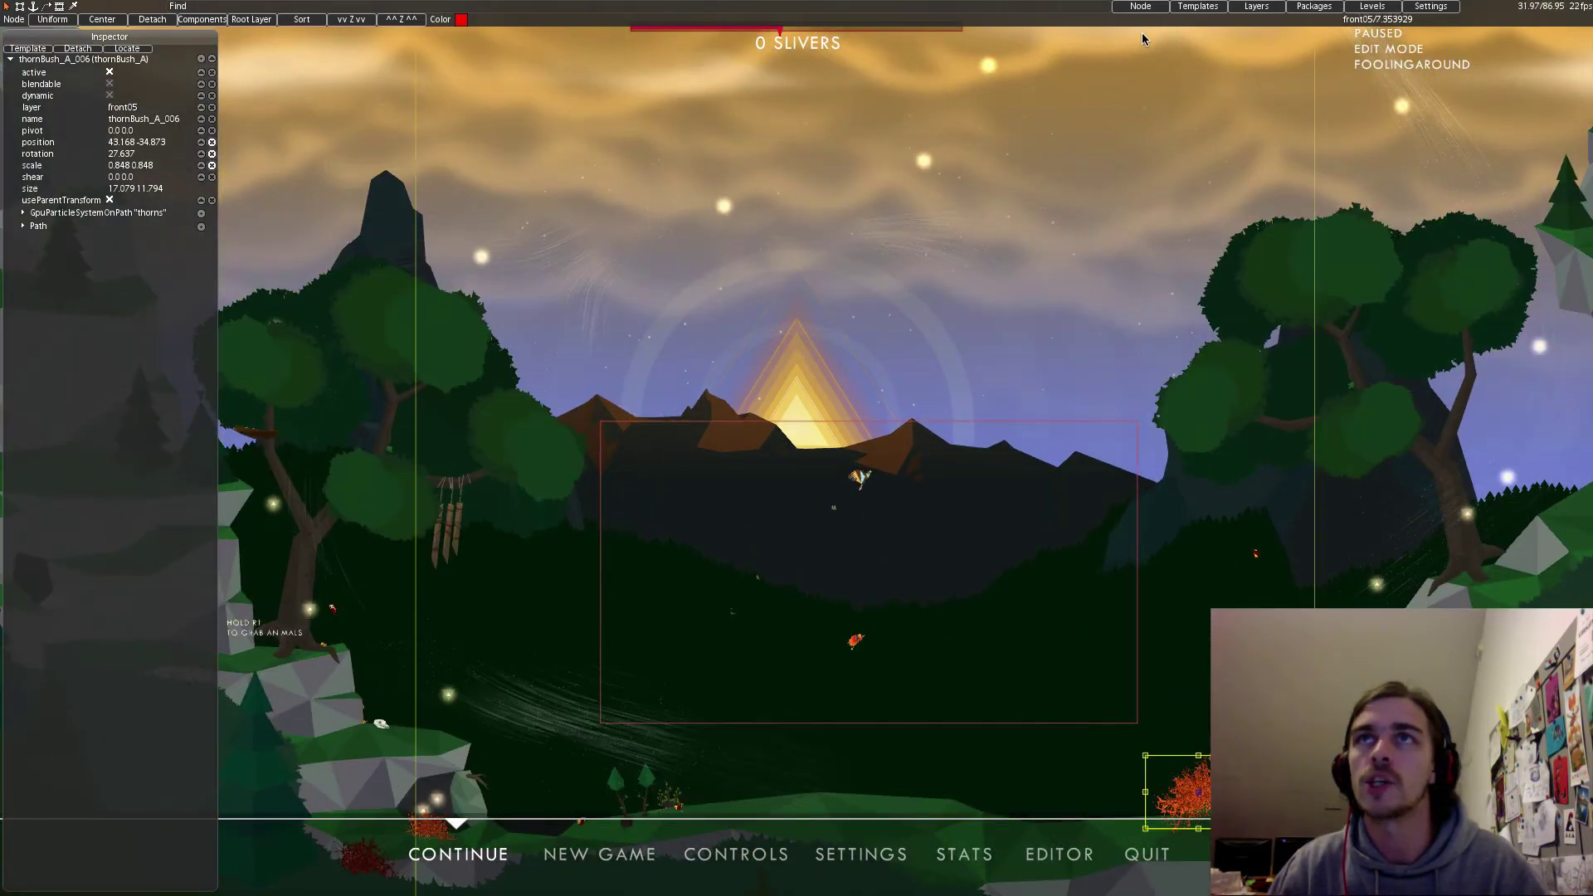
click(1198, 7)
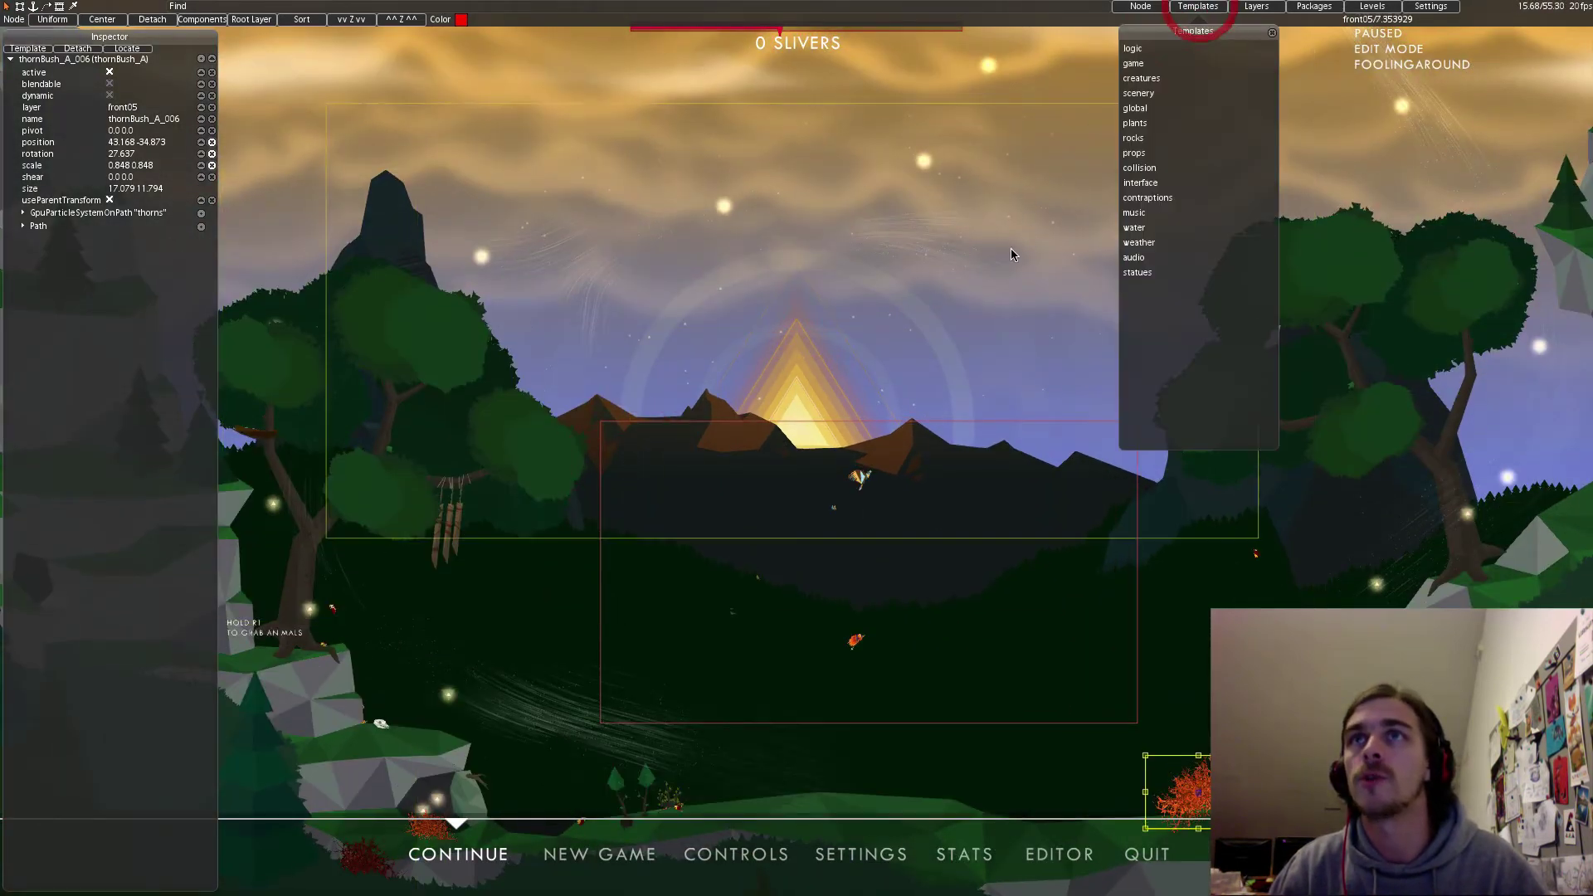
click(1141, 78)
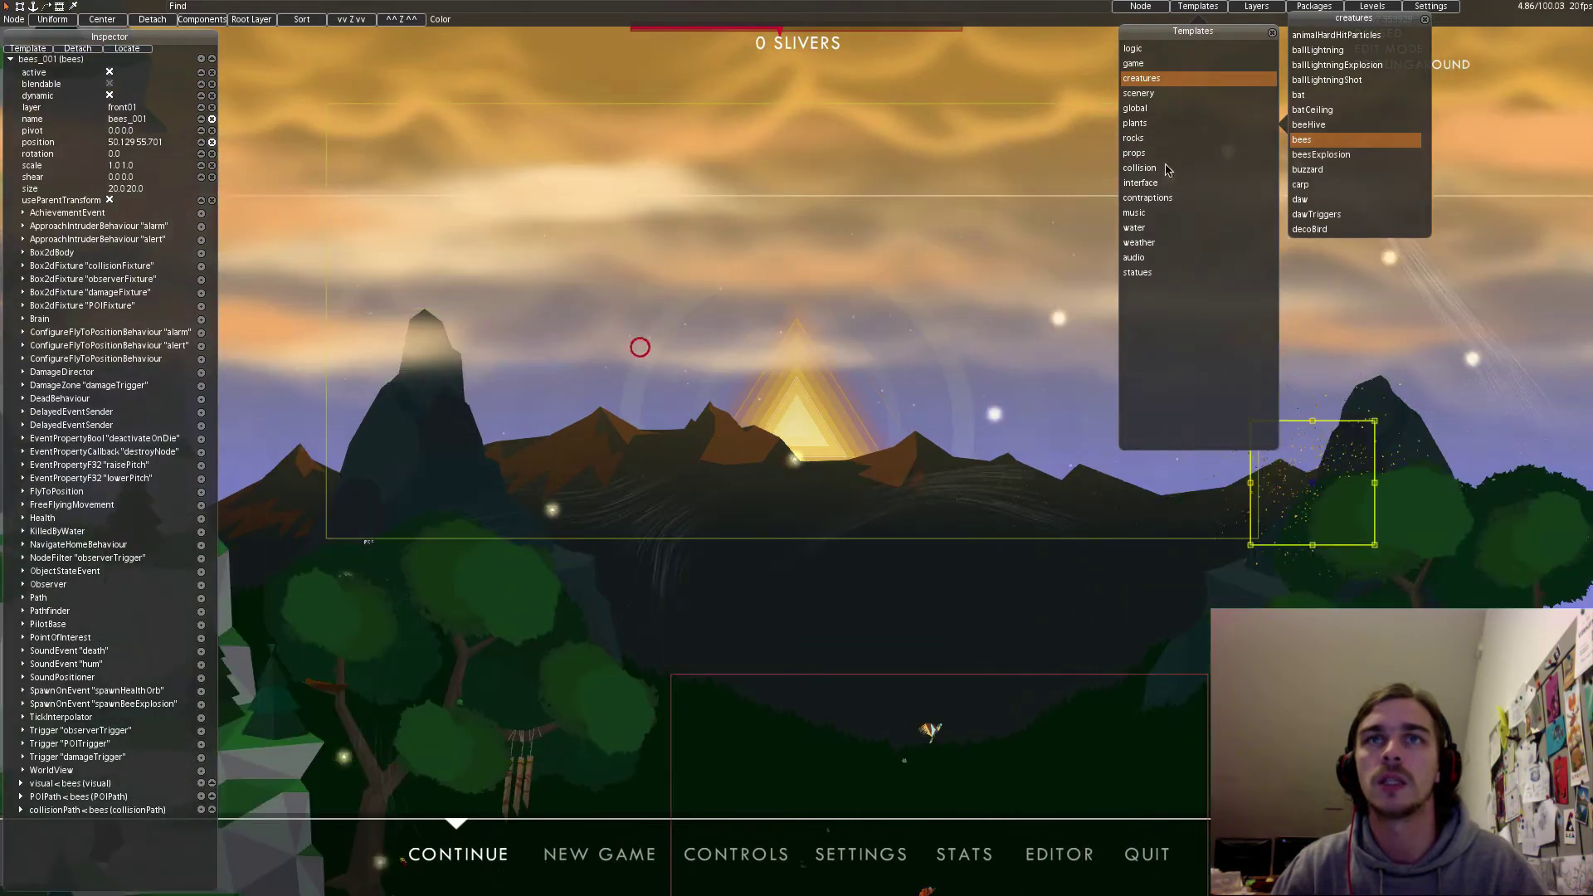
click(1306, 148)
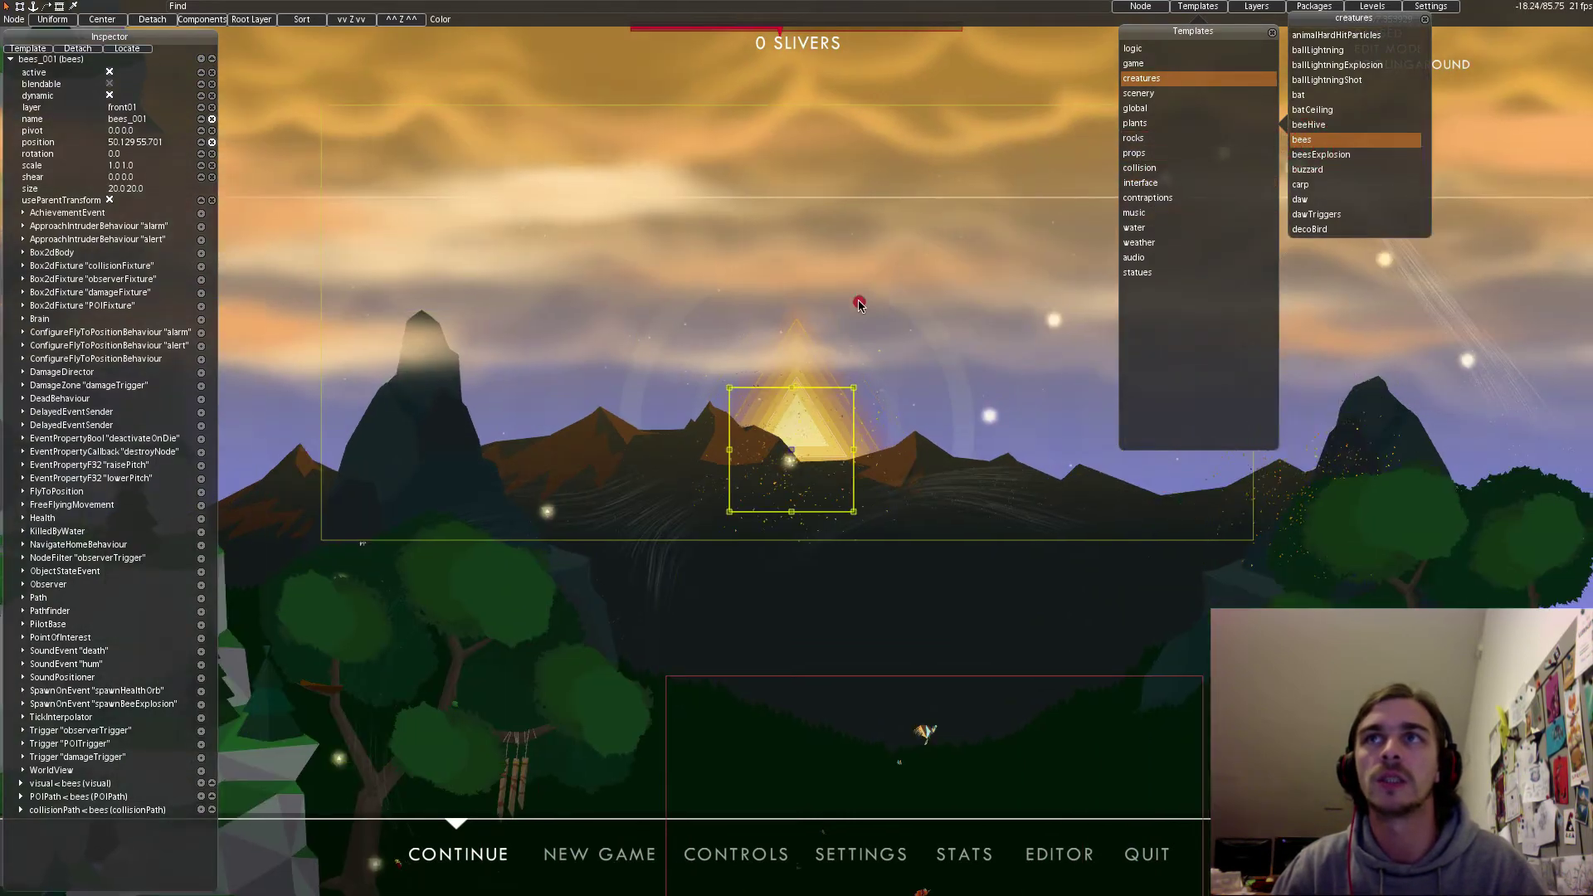
scroll(1317, 133, down, 5)
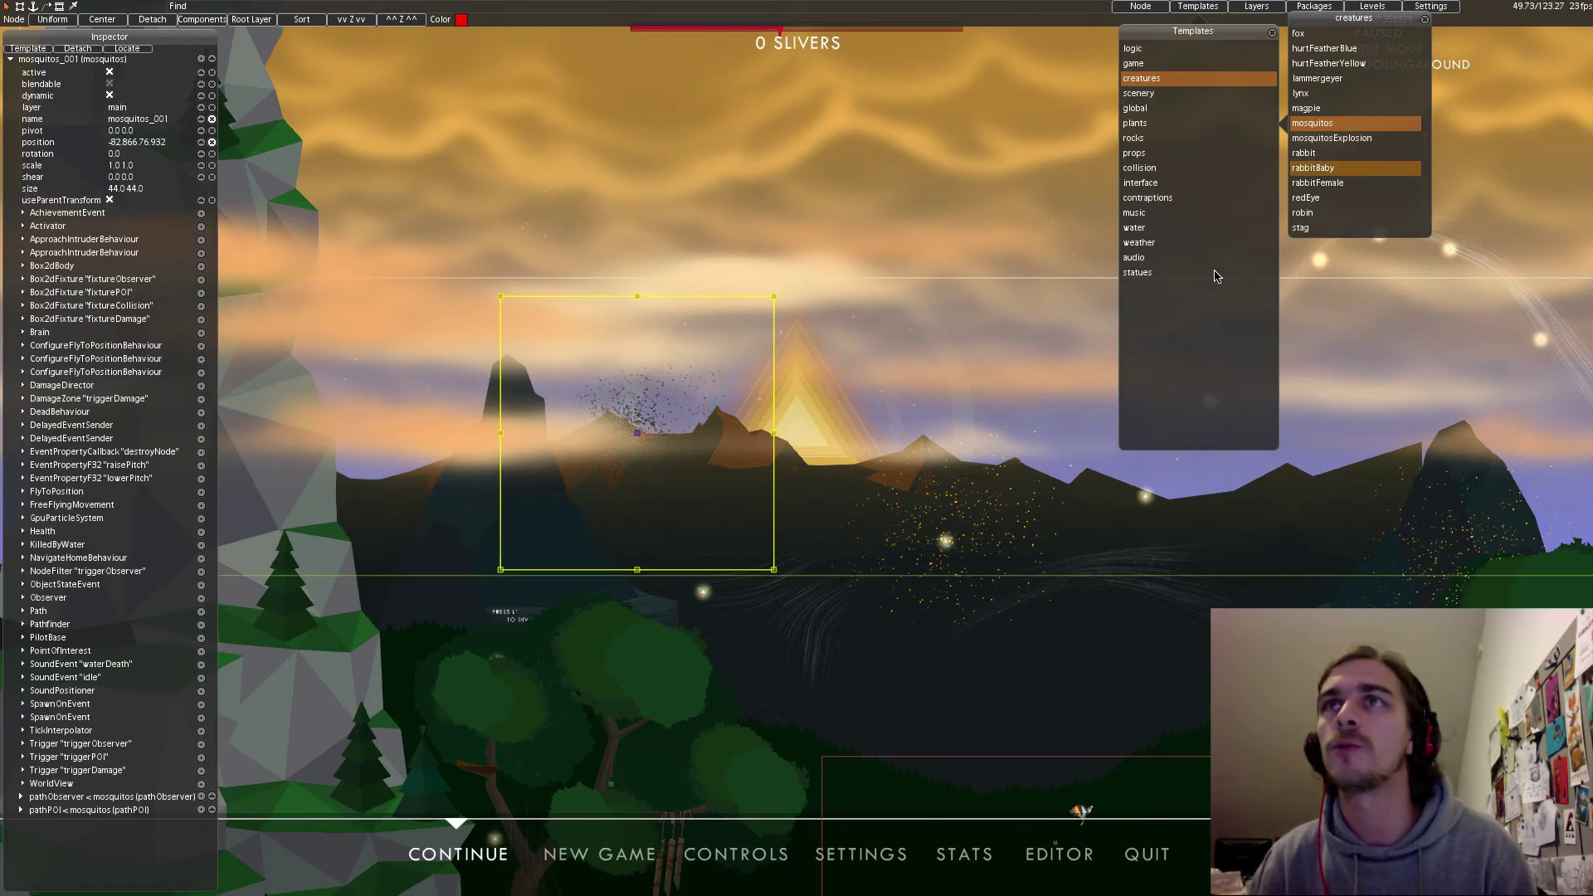
Add a rabbit in the air above the meadow and robins in the sky over the valley.
middle_drag(1037, 515, 829, 166)
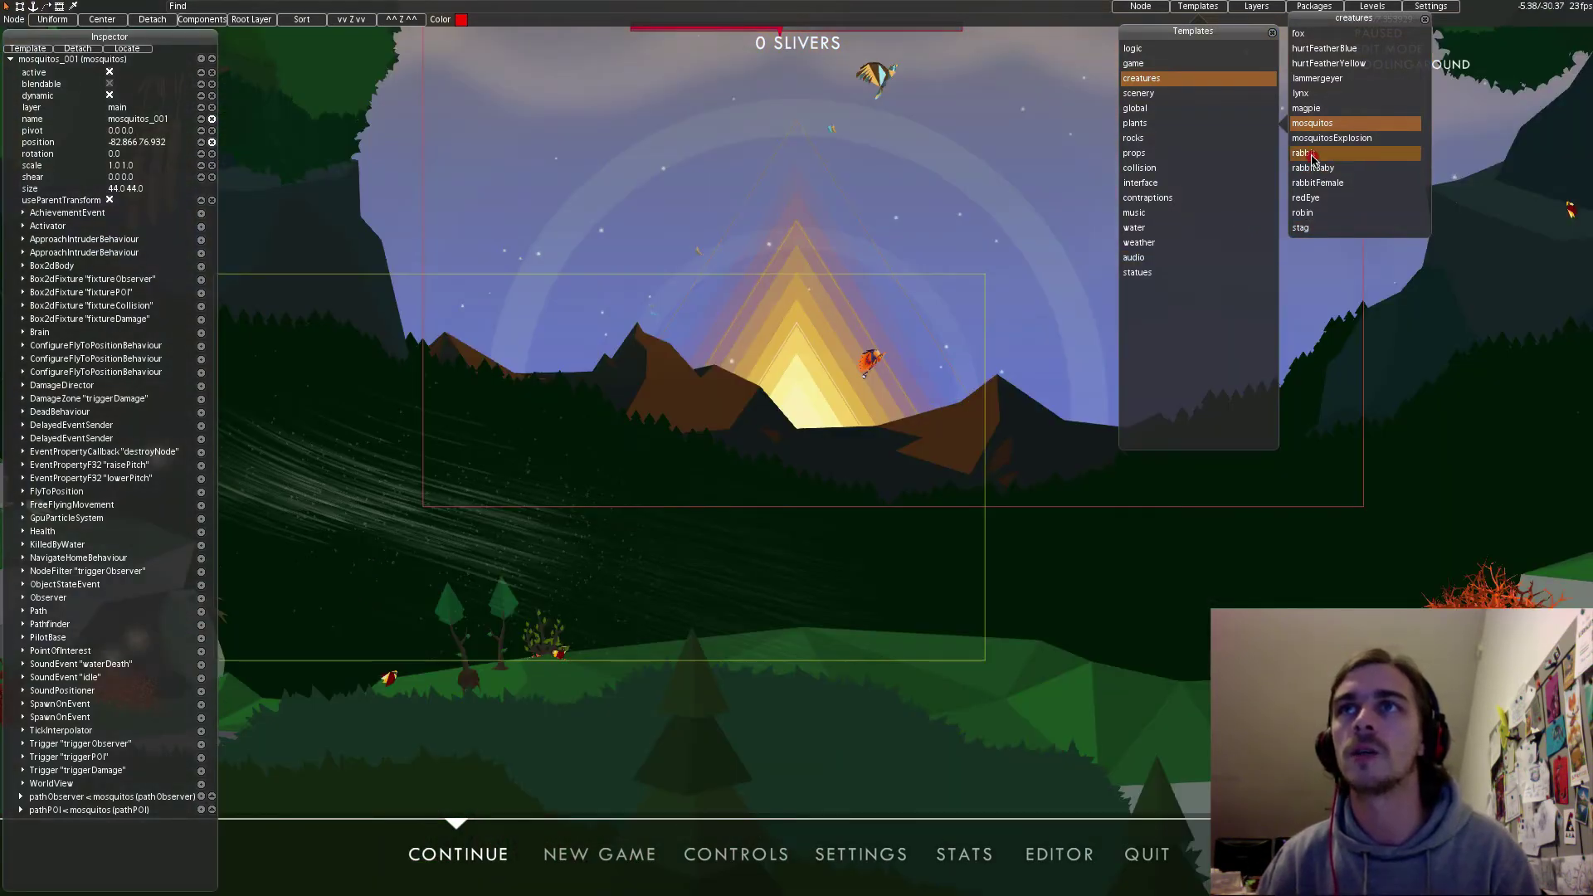
middle_drag(882, 523, 716, 528)
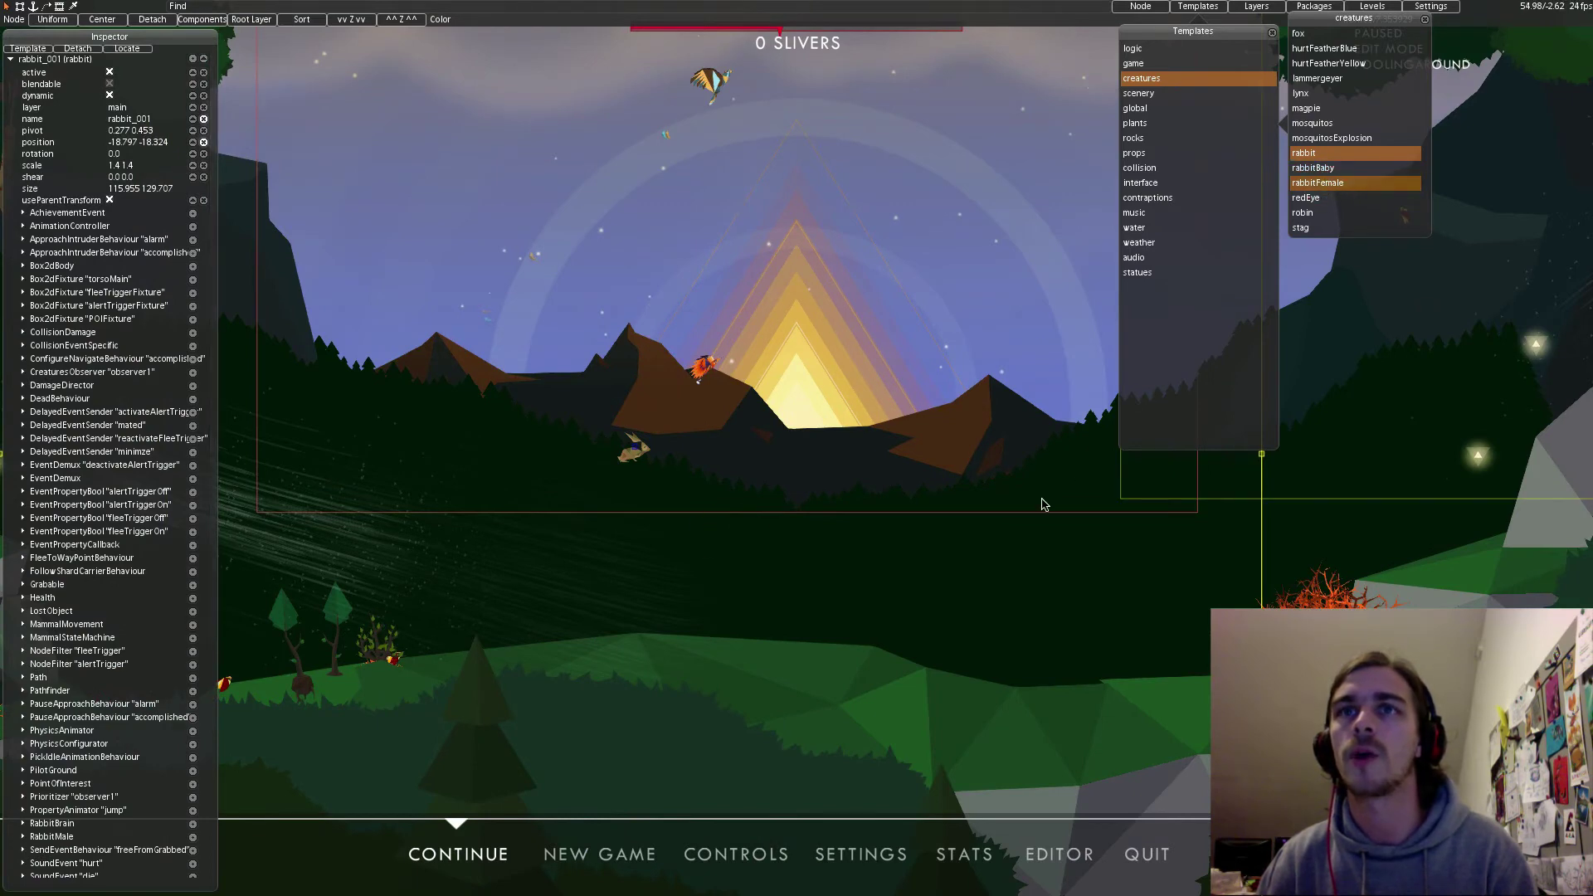
drag(800, 450, 1111, 659)
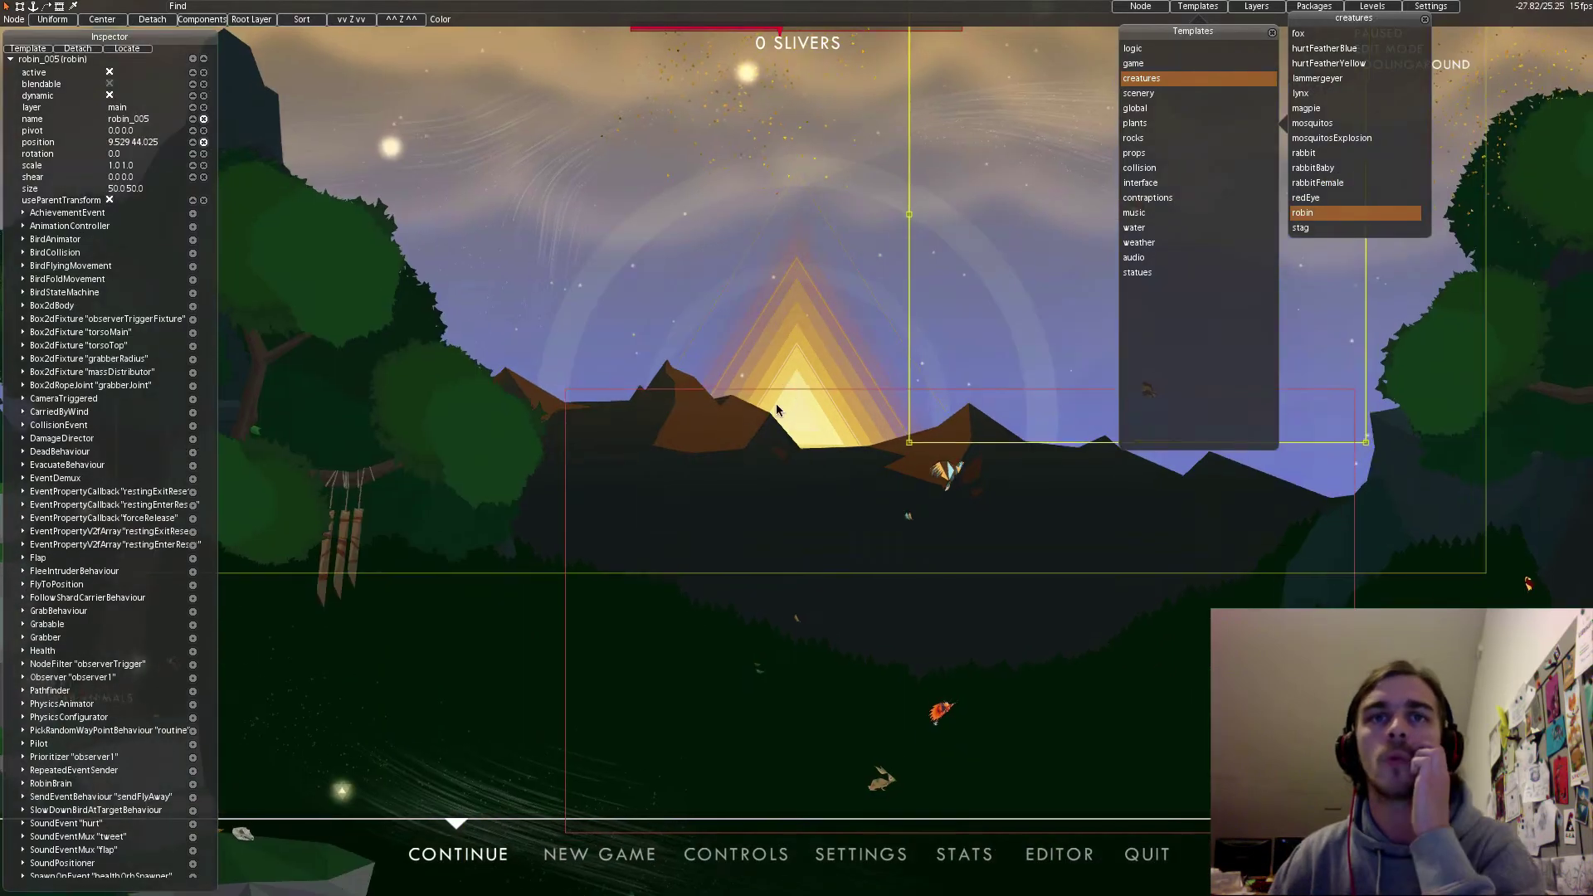
Add a lynx from the creature templates and place it on the left cliff's grassy ledge beside the skull.
middle_drag(520, 620, 775, 462)
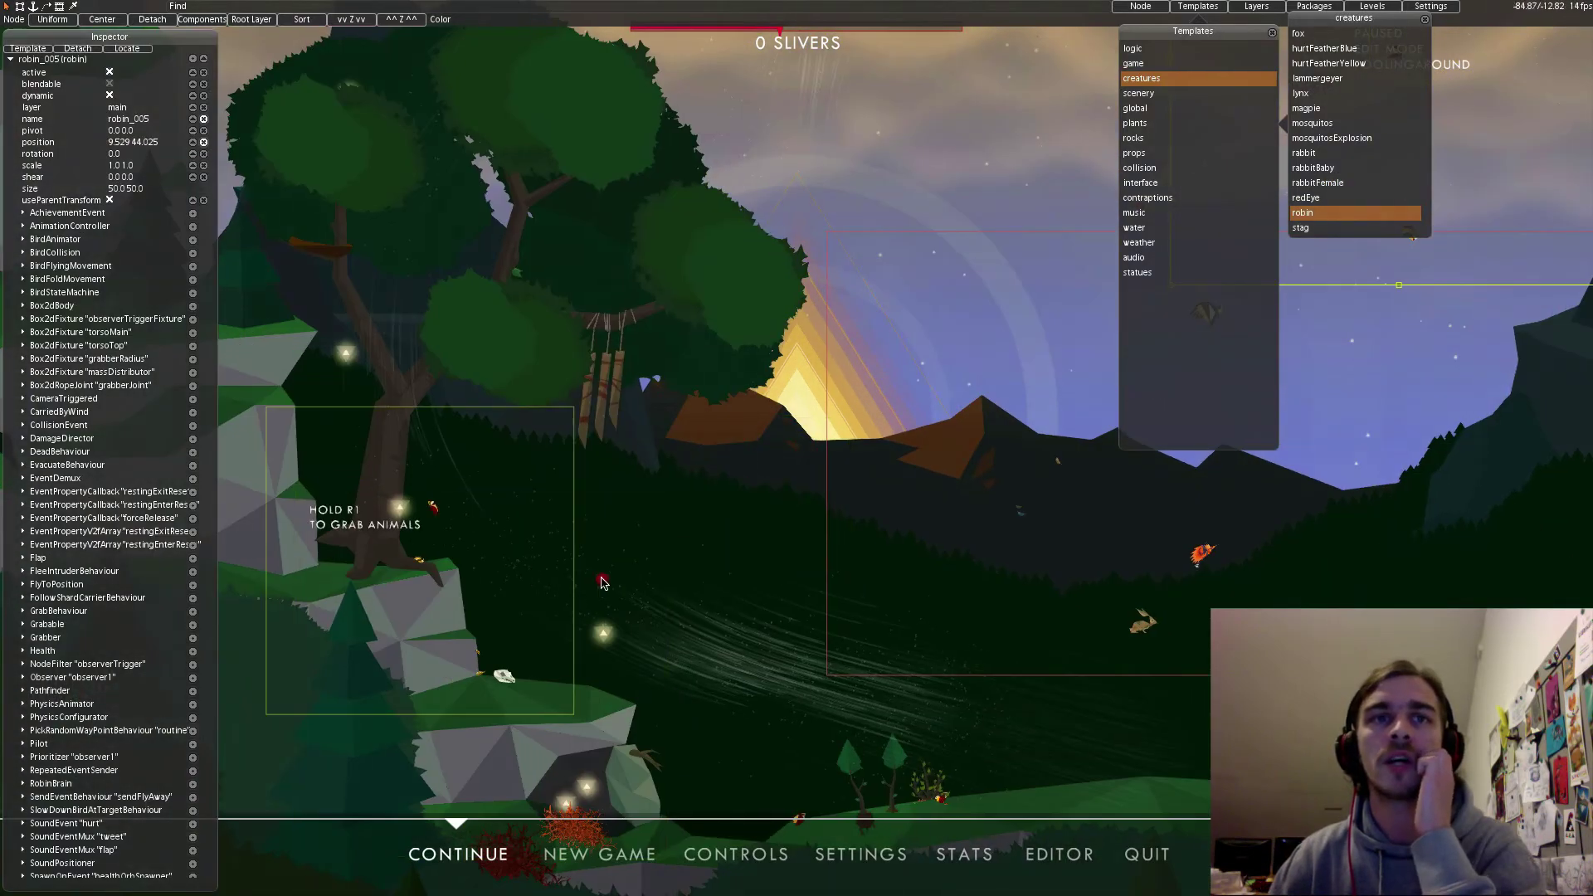
middle_drag(524, 535, 702, 561)
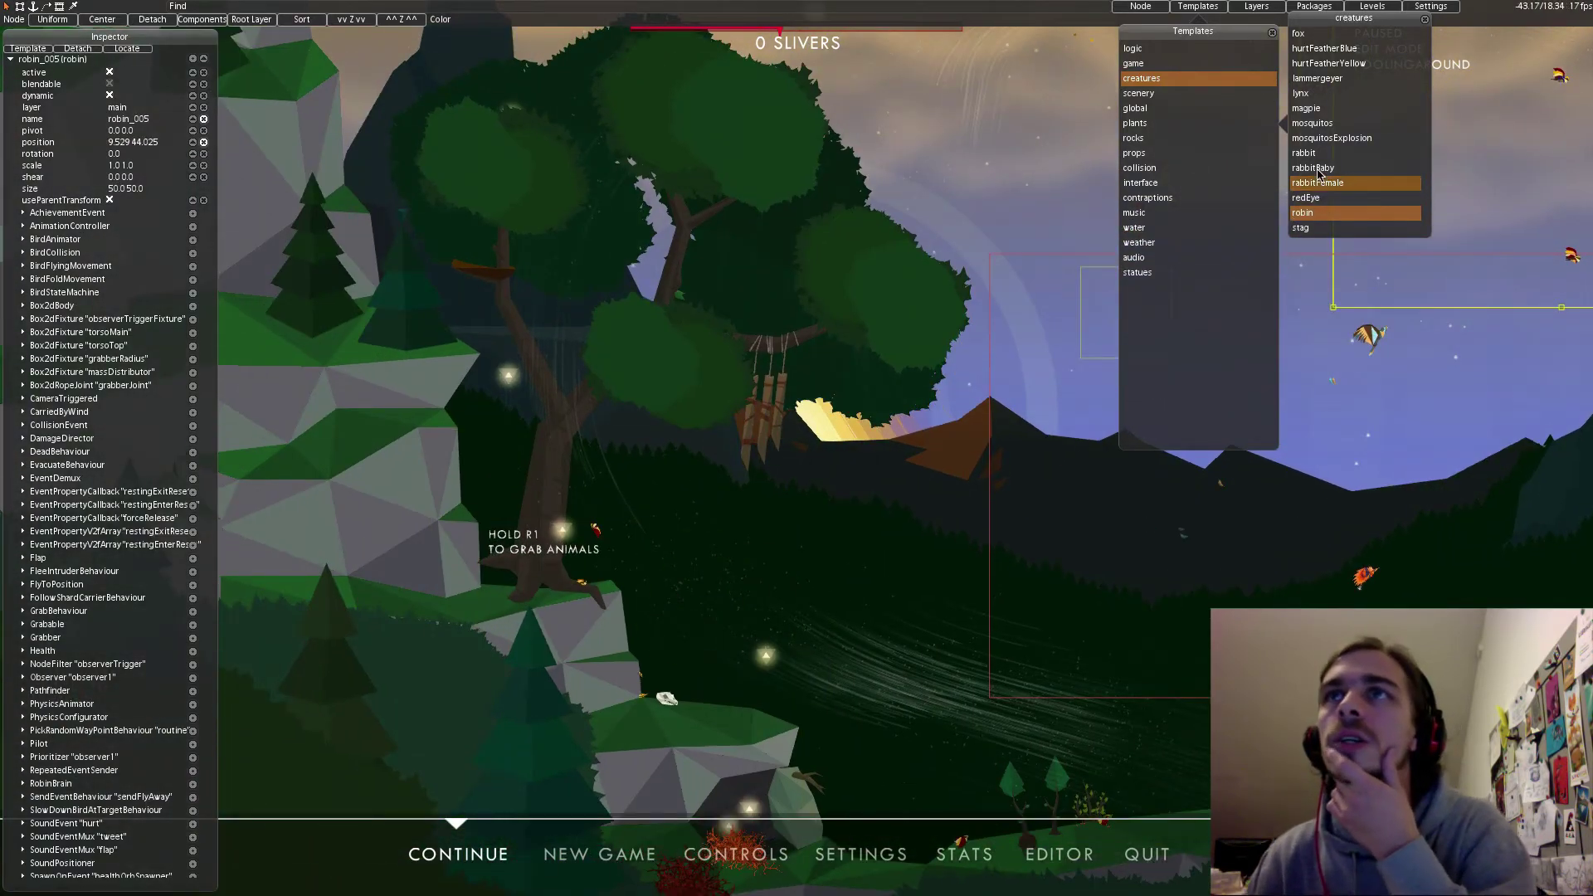
middle_drag(802, 495, 928, 365)
scroll(894, 508, up, 2)
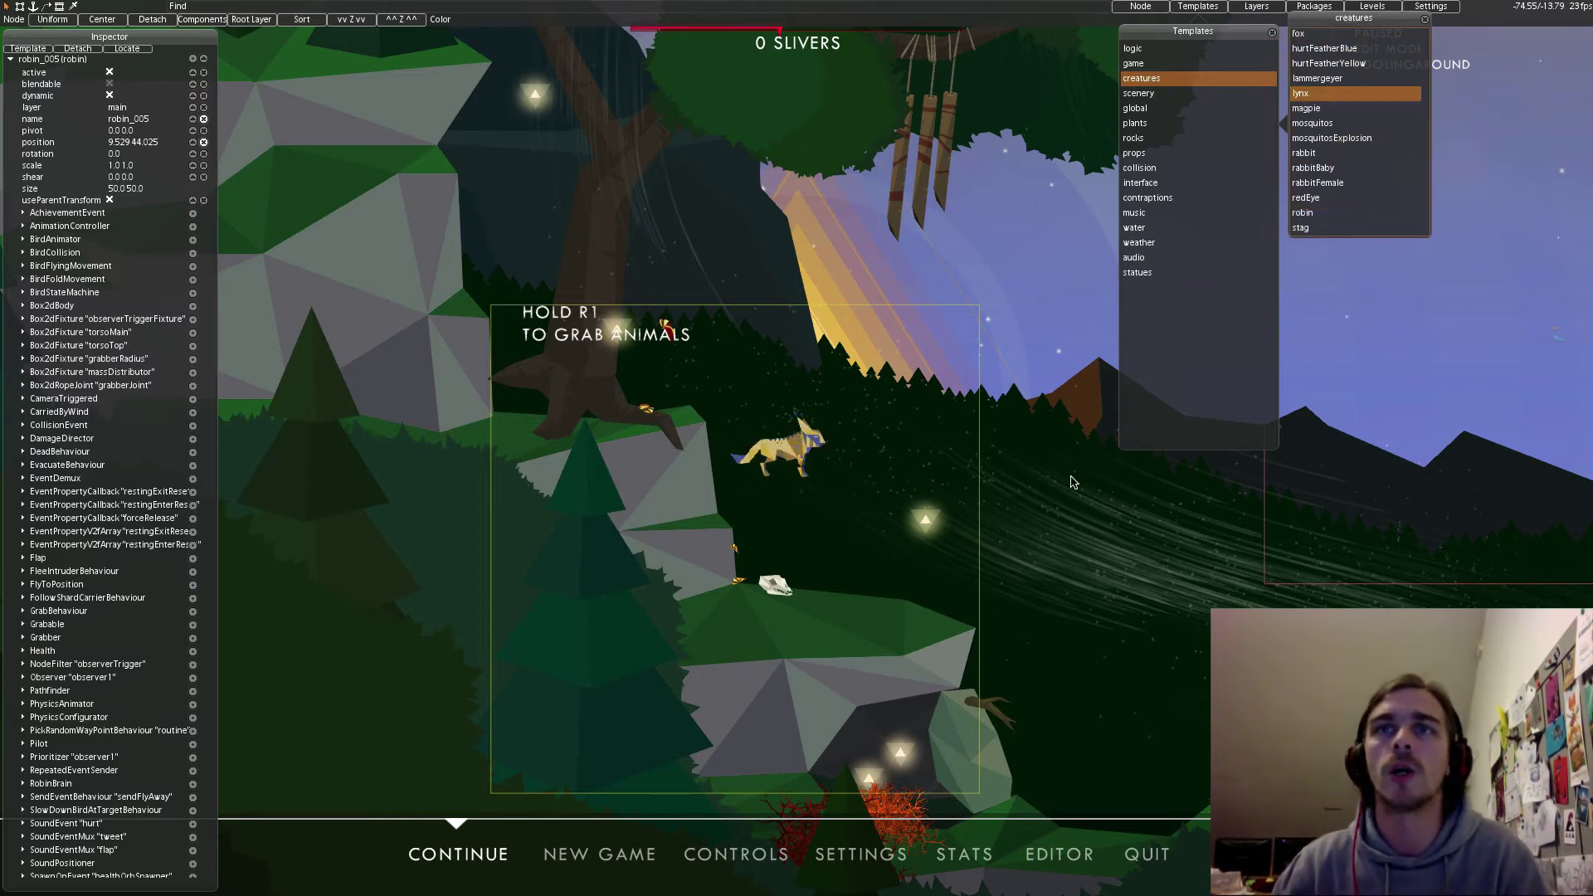
click(757, 493)
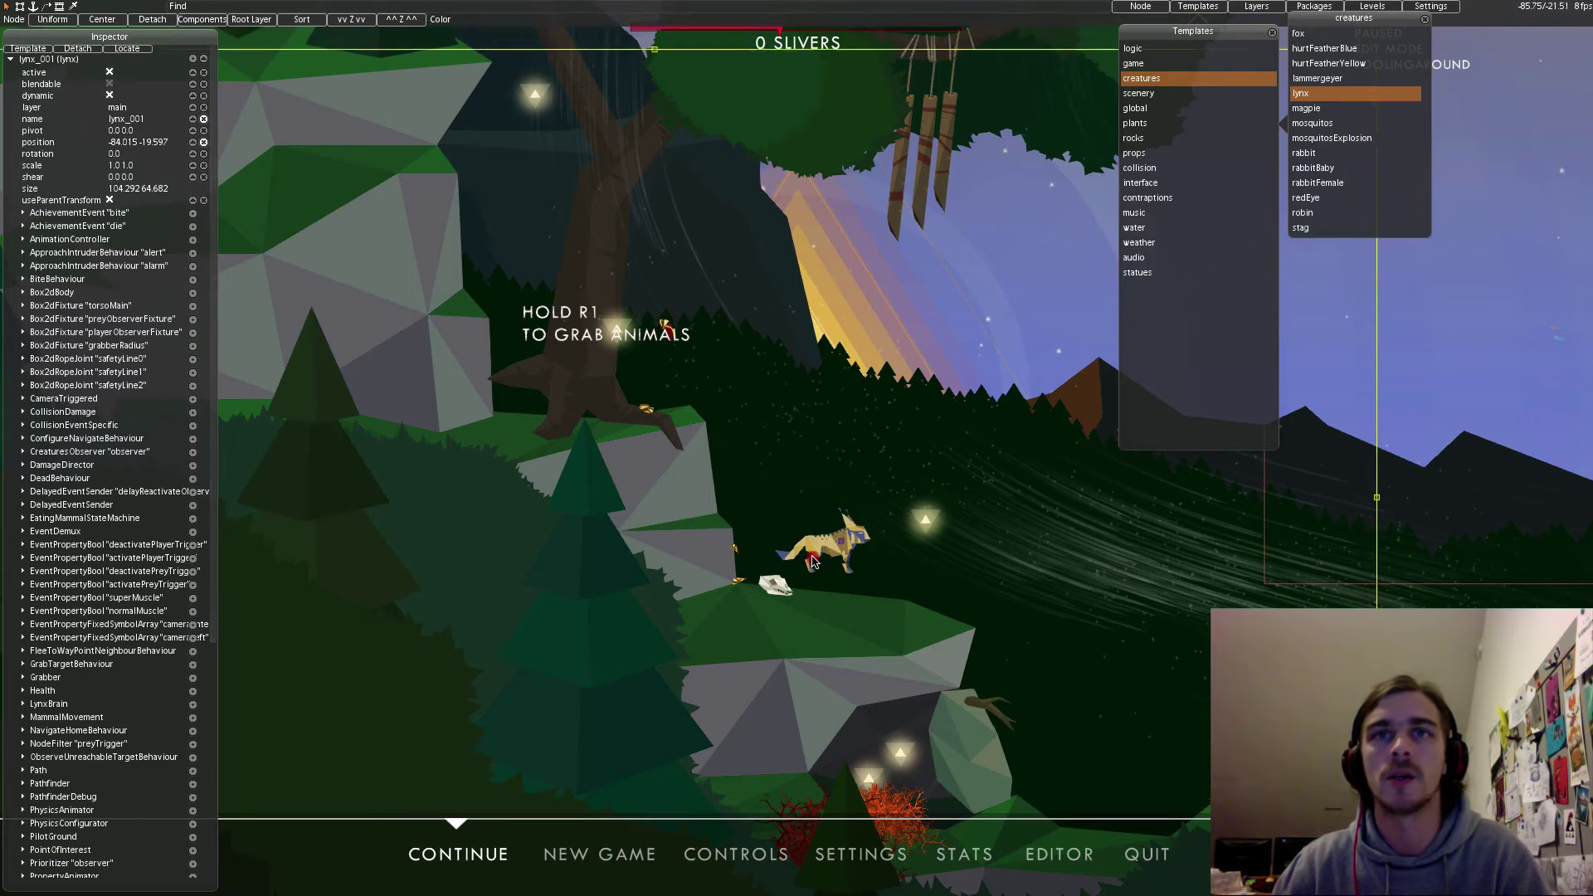
middle_drag(1052, 597, 583, 569)
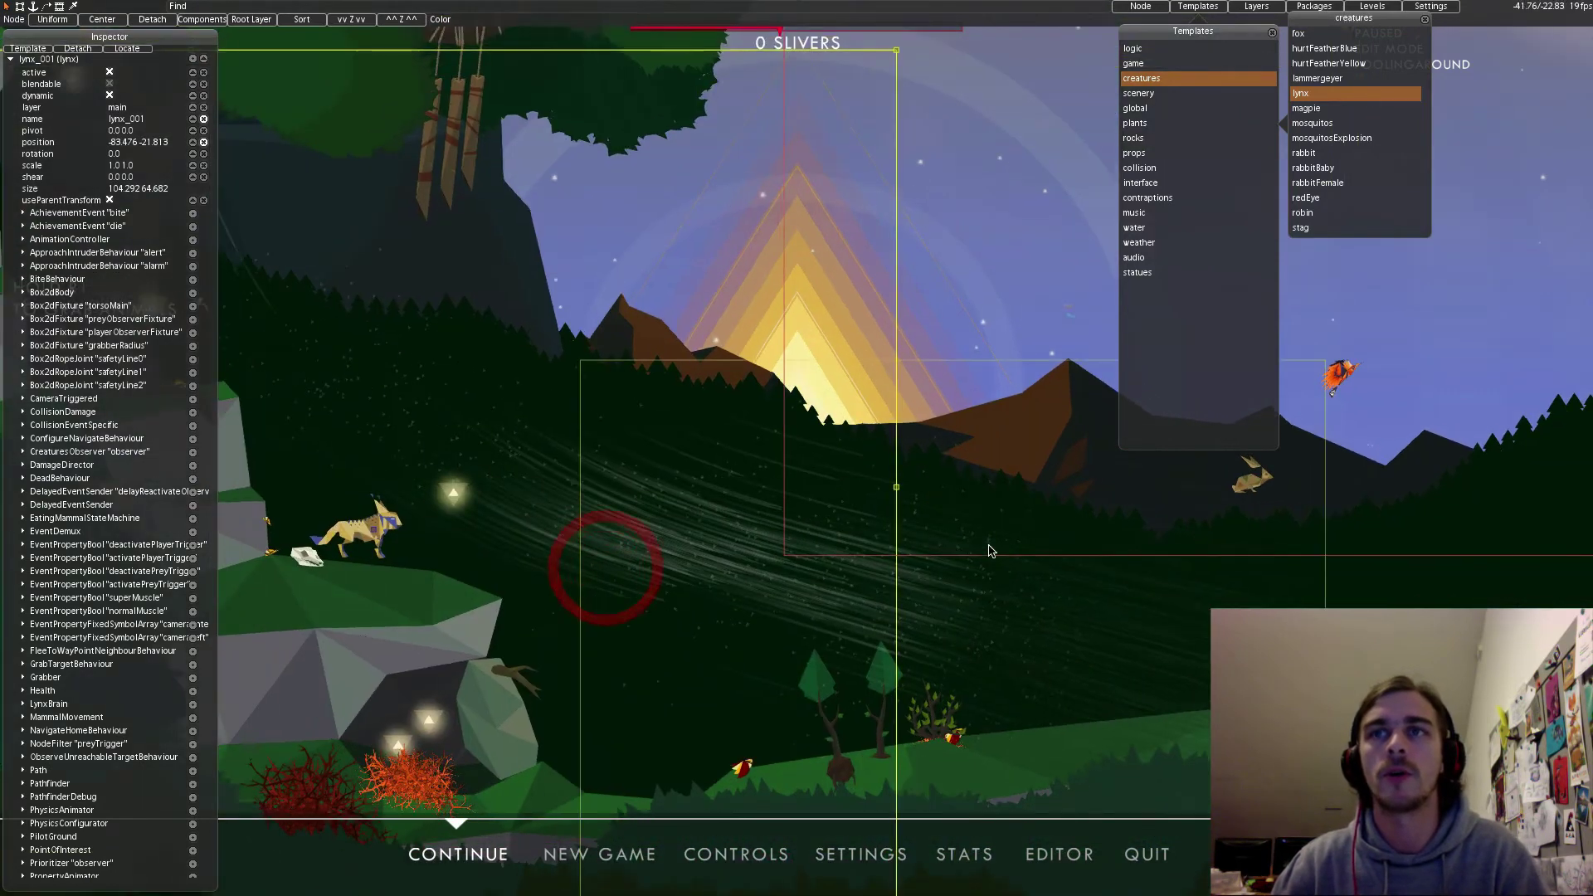